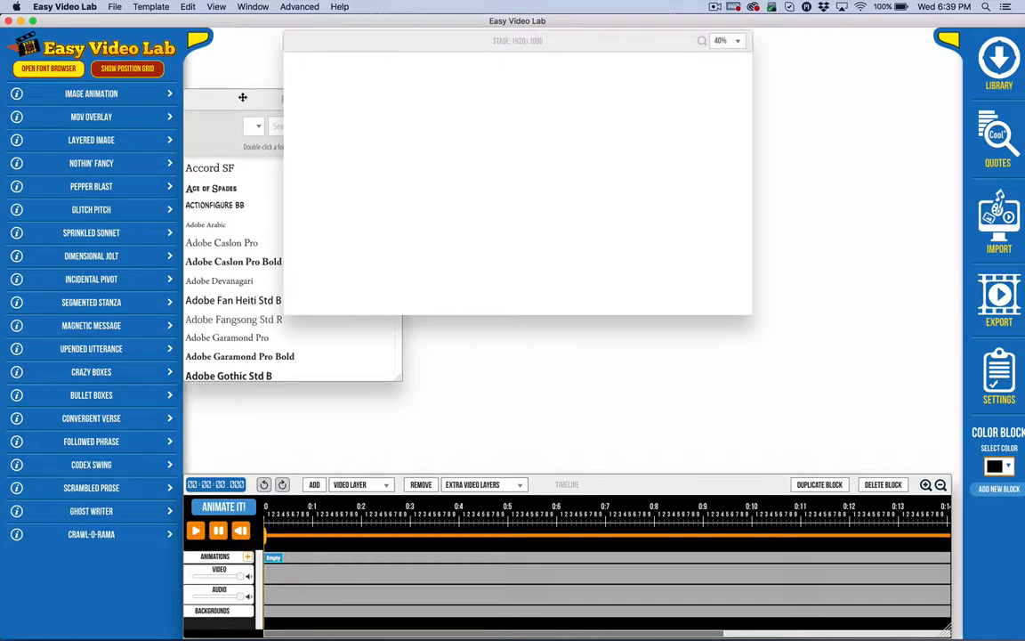
# Set the stage dimensions to the 1080 X 1080 preset and apply the new size
pyautogui.click(242, 98)
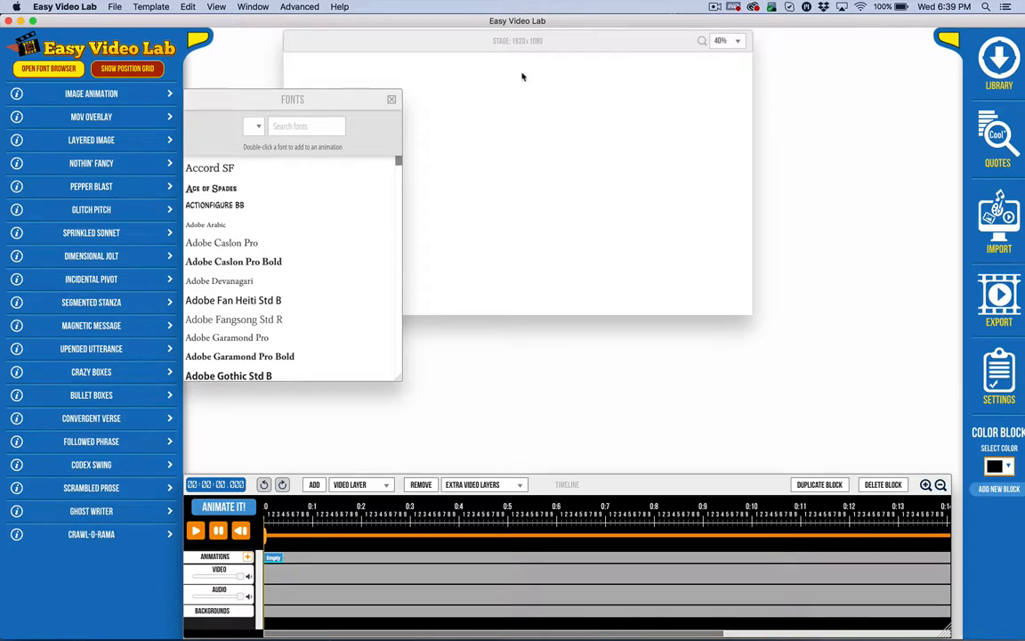
pyautogui.click(998, 373)
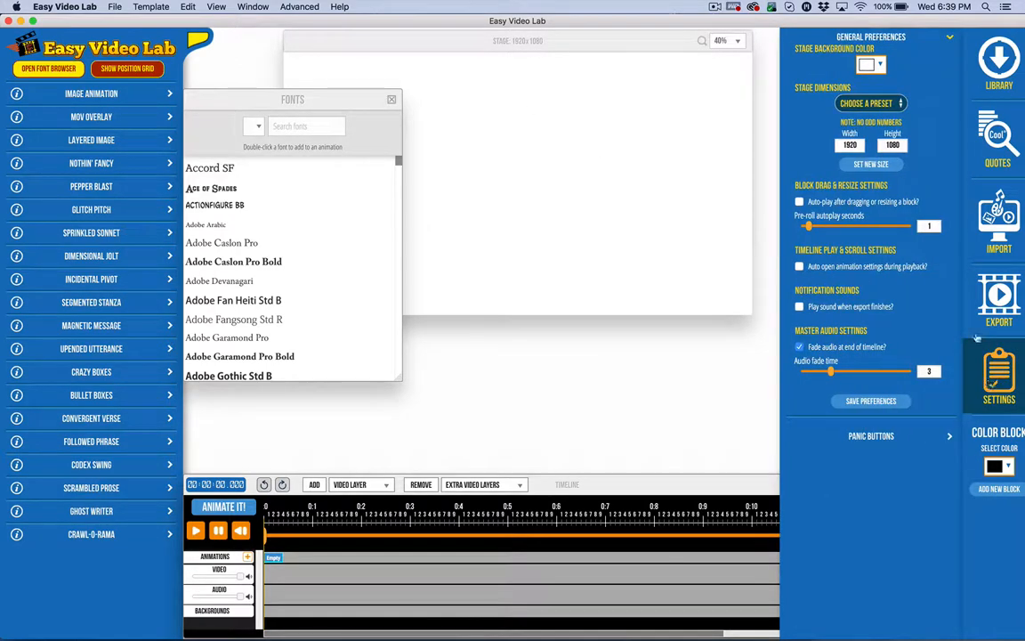
pyautogui.click(858, 103)
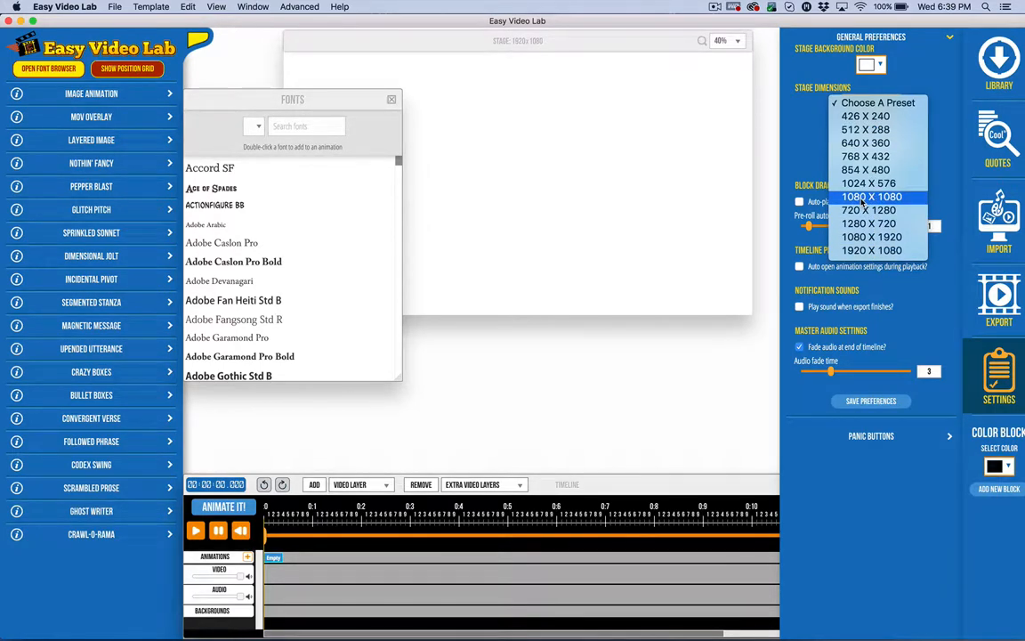
pyautogui.click(870, 196)
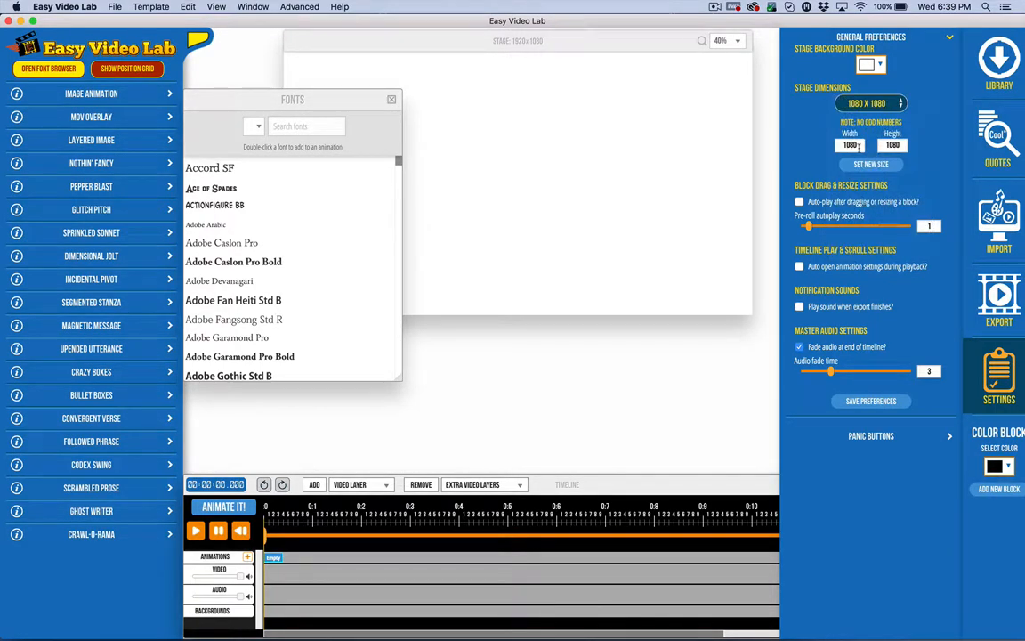
pyautogui.click(868, 166)
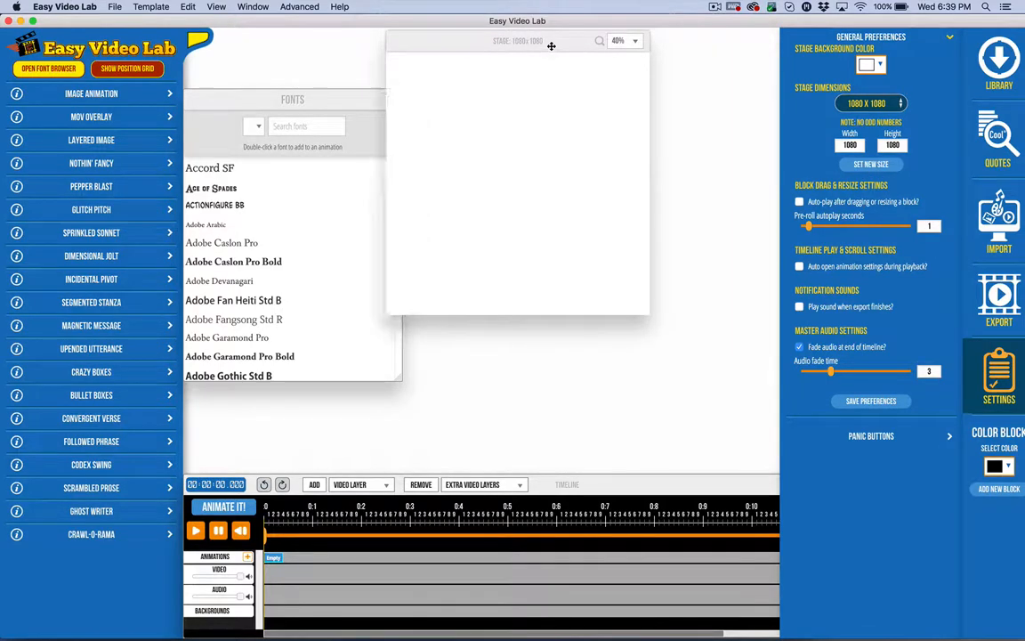
# Arrange the fonts window and the stage side by side and close the settings
pyautogui.moveTo(551, 41); pyautogui.dragTo(643, 138)
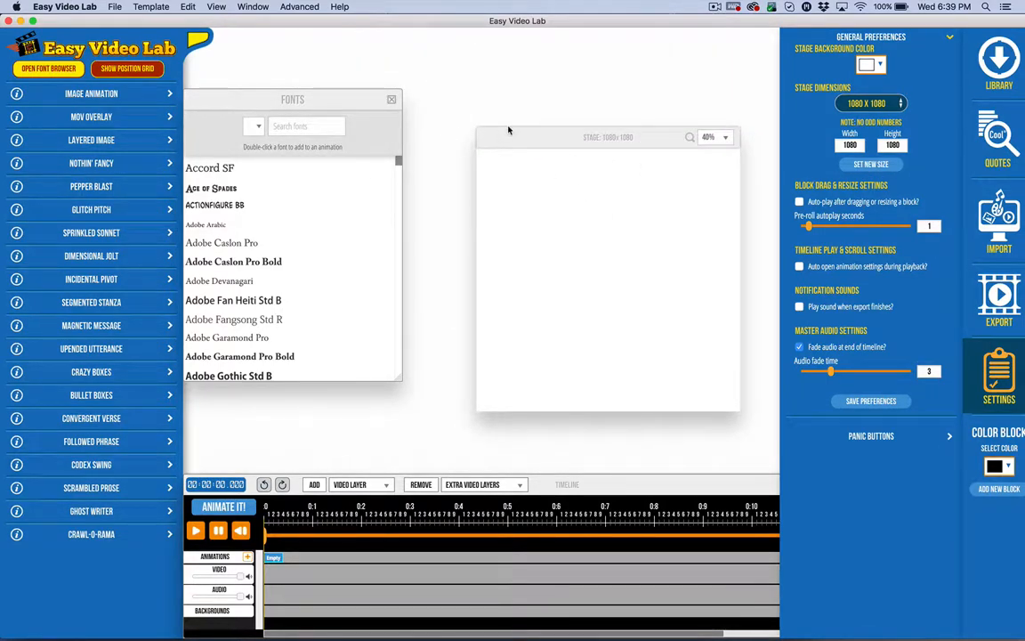
pyautogui.moveTo(516, 131); pyautogui.dragTo(464, 93)
pyautogui.moveTo(323, 96); pyautogui.dragTo(335, 99)
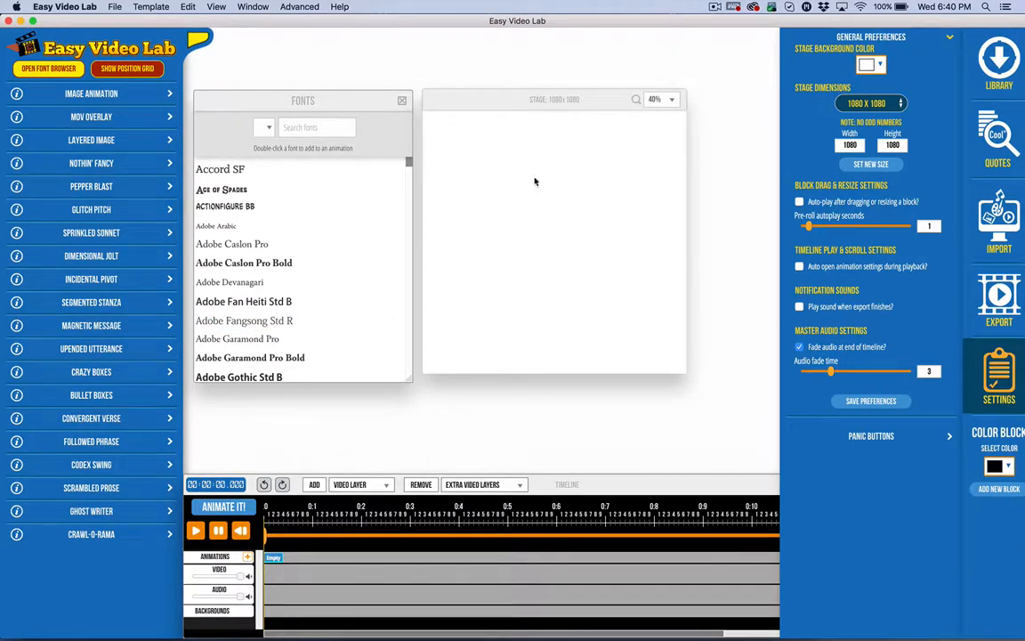
pyautogui.moveTo(501, 98); pyautogui.dragTo(531, 99)
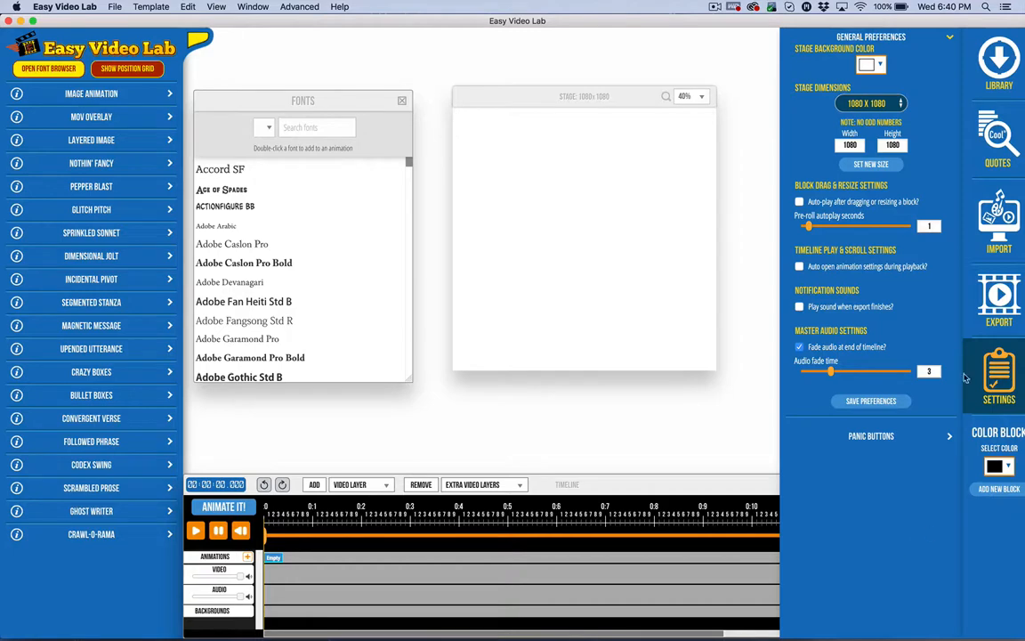
pyautogui.click(998, 375)
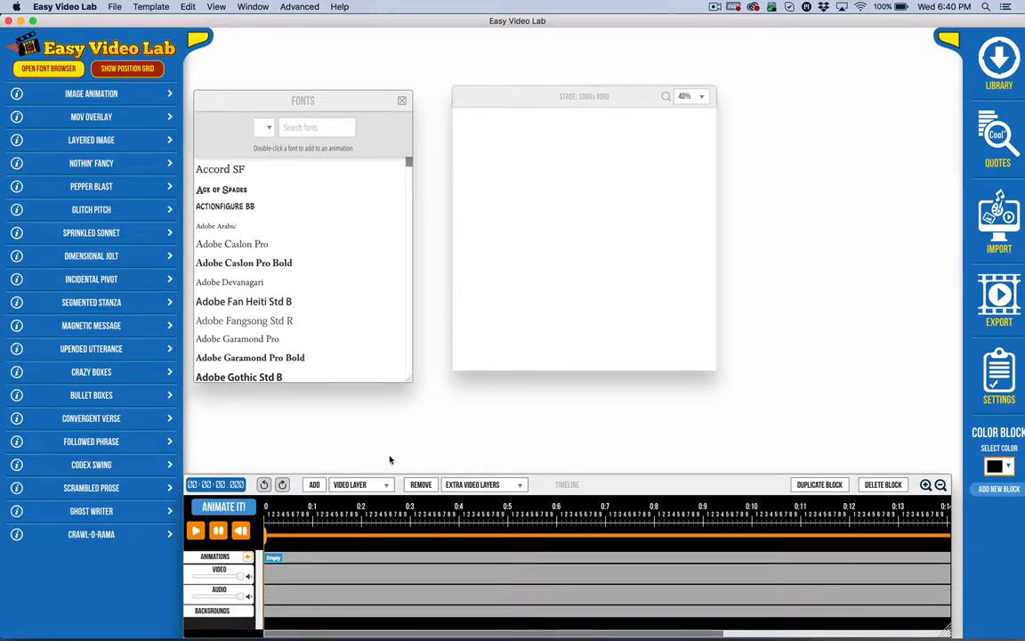
# Add a second animation layer to the timeline and place an empty block on it
pyautogui.click(353, 485)
pyautogui.click(333, 457)
pyautogui.click(361, 484)
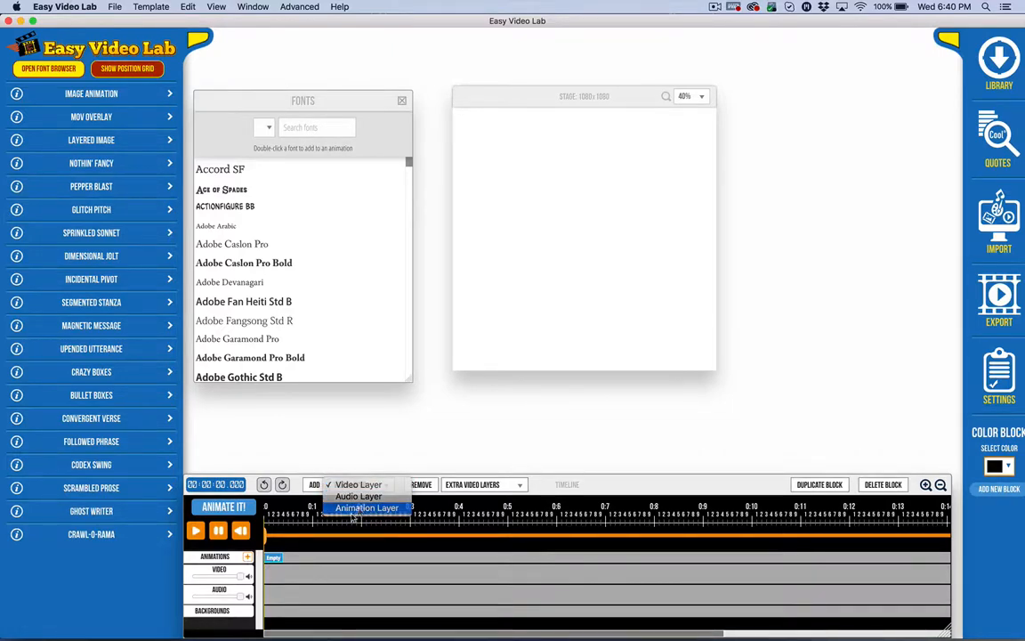
pyautogui.click(360, 508)
pyautogui.click(312, 484)
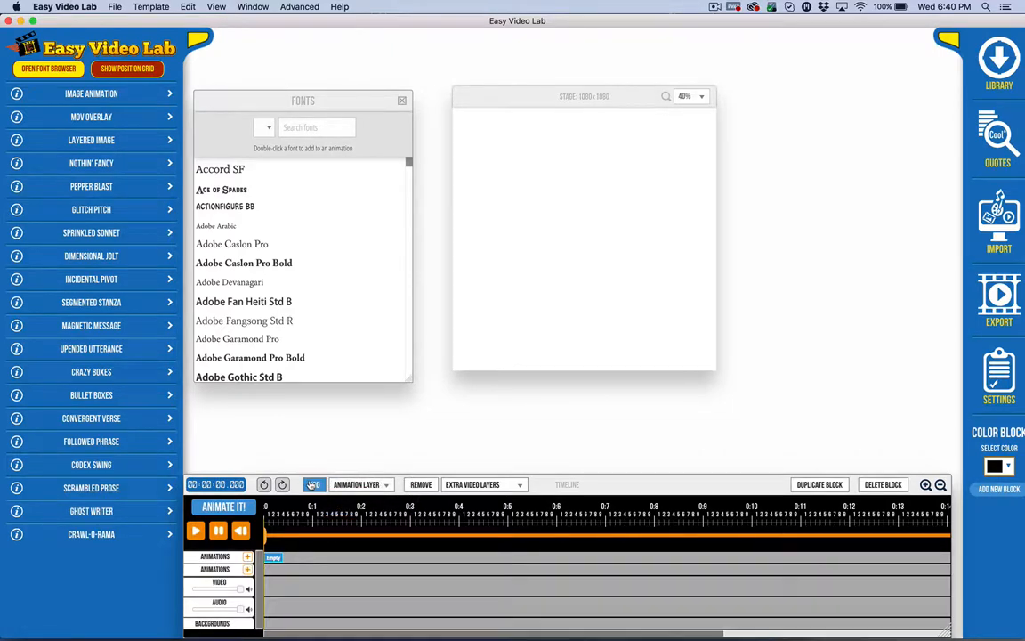
pyautogui.click(247, 569)
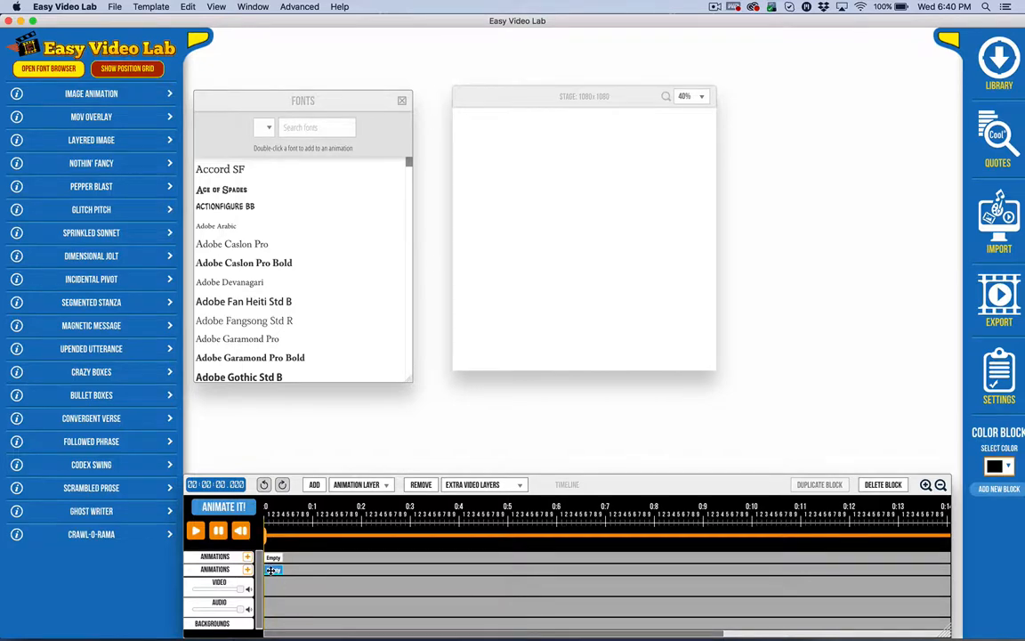
# Fill the new block with a Layered Image, using the square "IDontAlwaysButWhen" picture from Social Meme Kit Freebies, static meme blanks
pyautogui.click(82, 142)
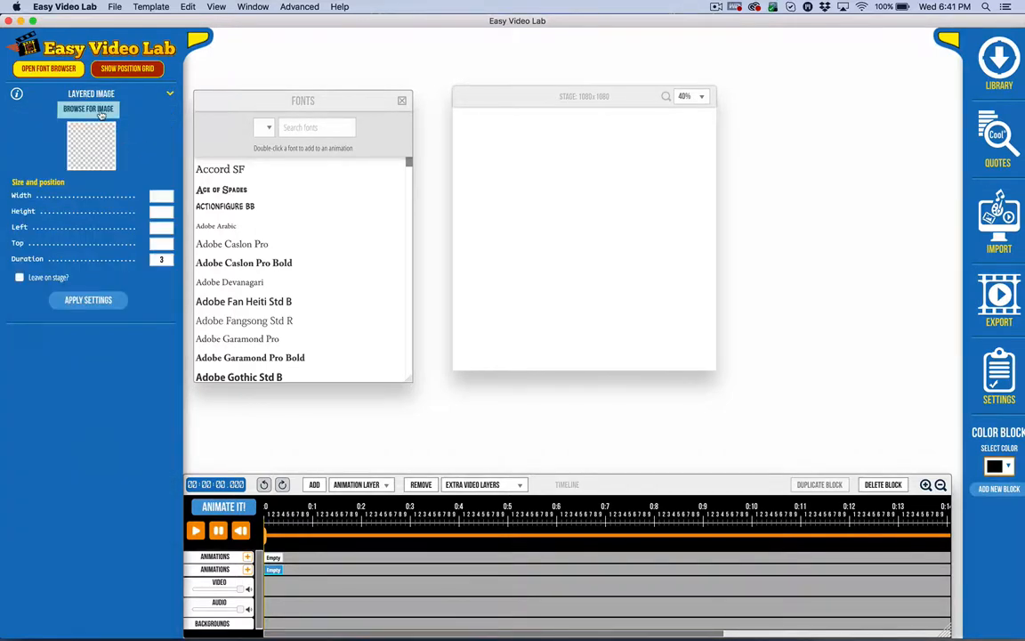
pyautogui.click(100, 109)
pyautogui.scroll(-1, 318, 197)
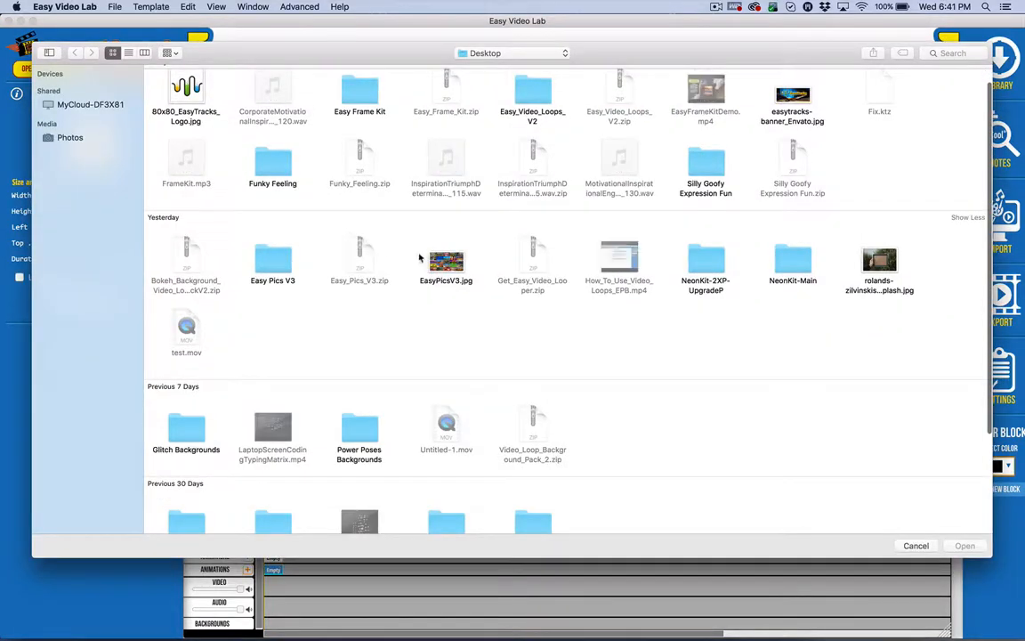
pyautogui.scroll(-2, 583, 303)
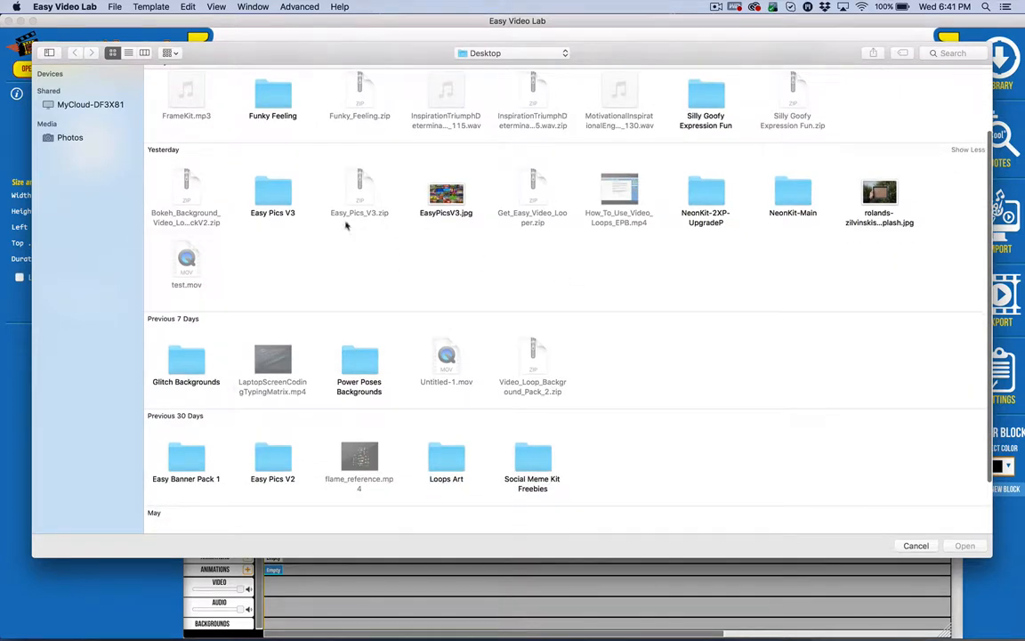
pyautogui.scroll(1, 595, 469)
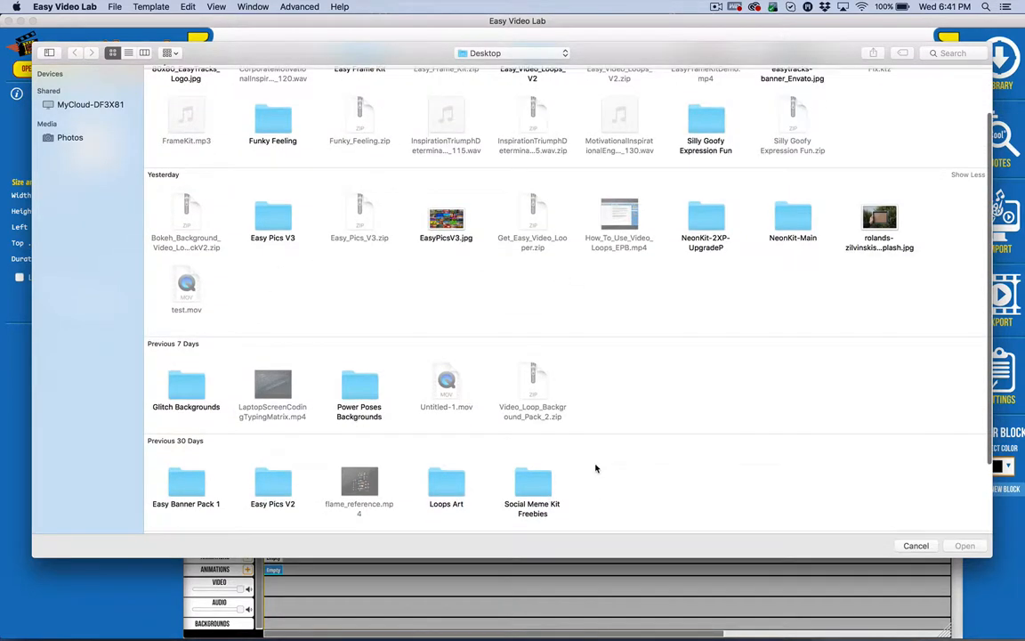
pyautogui.doubleClick(537, 483)
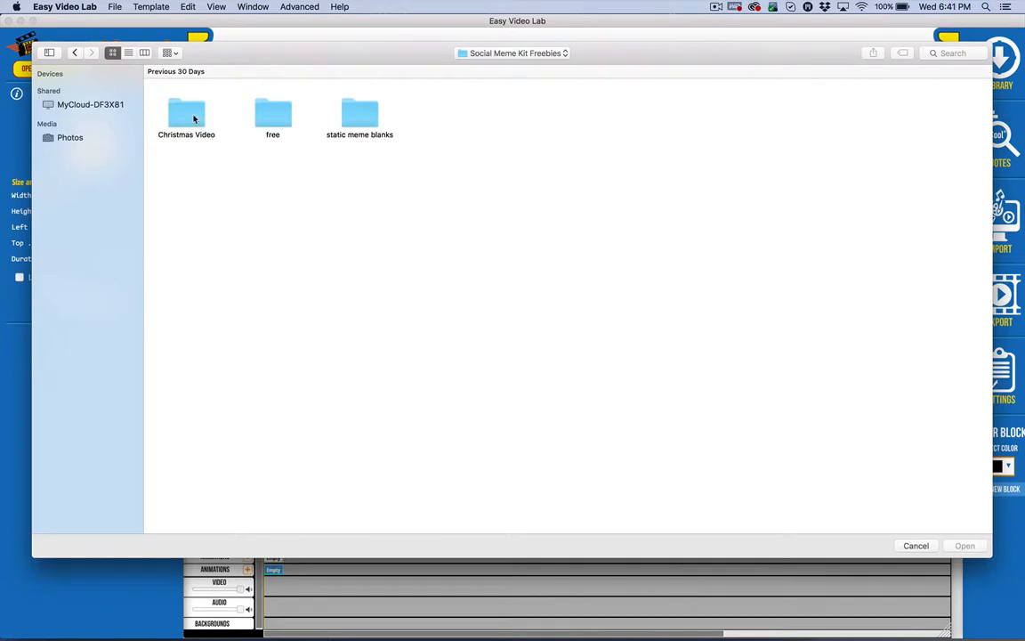
pyautogui.doubleClick(363, 116)
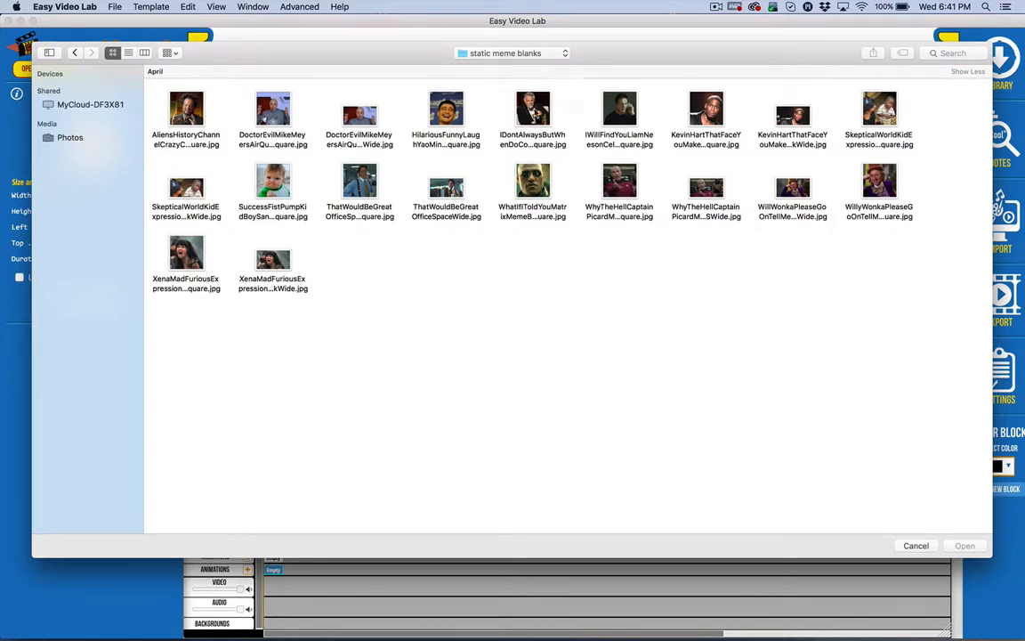
pyautogui.click(534, 108)
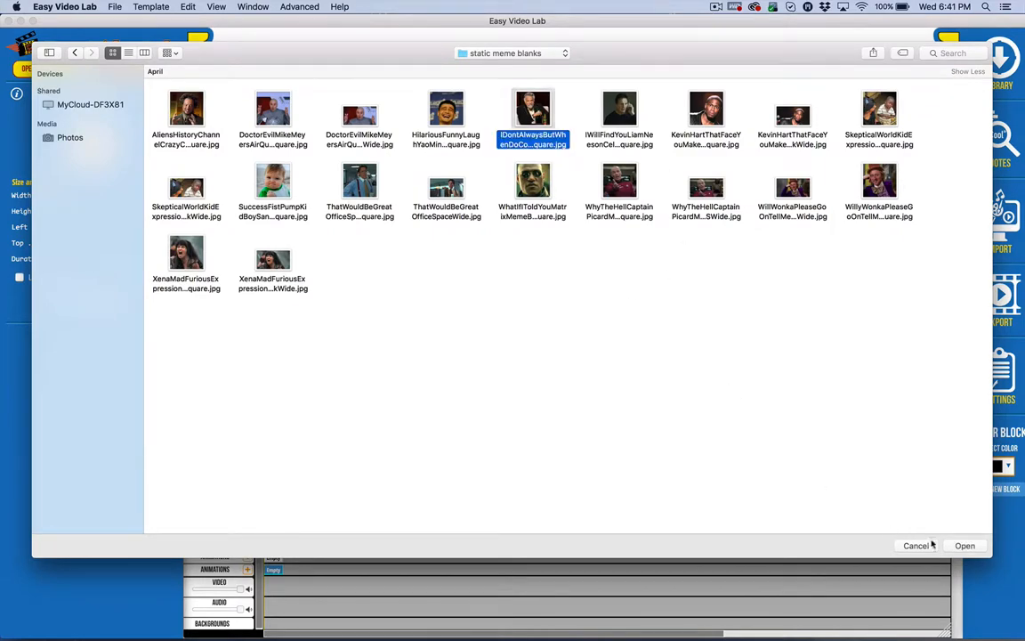
pyautogui.click(963, 545)
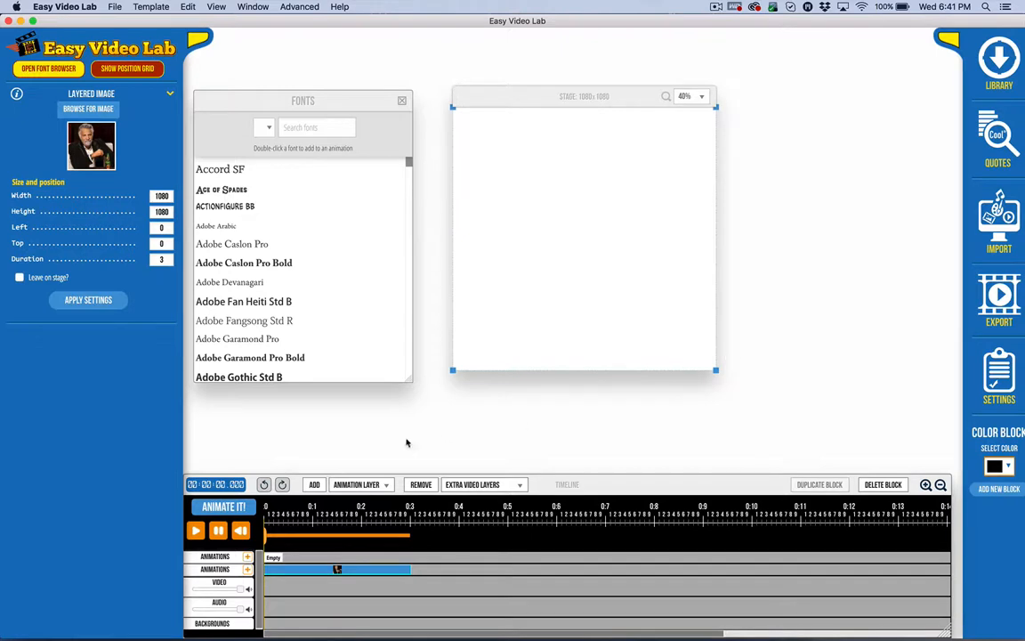
# Preview the image block along the timeline and check the empty block on the first animation layer
pyautogui.click(291, 527)
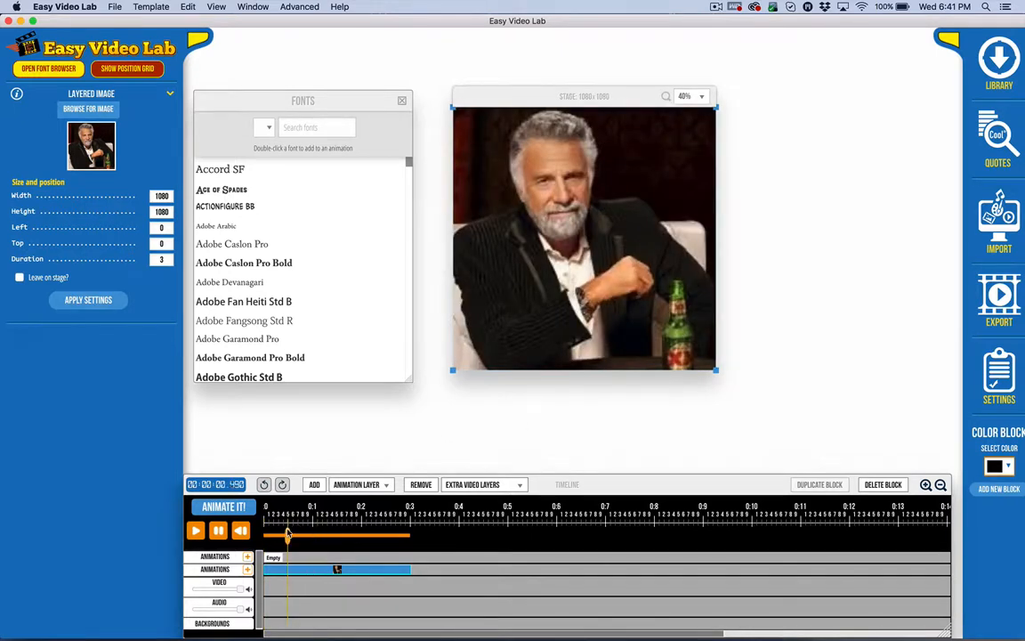
pyautogui.click(239, 531)
pyautogui.click(196, 534)
pyautogui.click(94, 95)
pyautogui.click(337, 514)
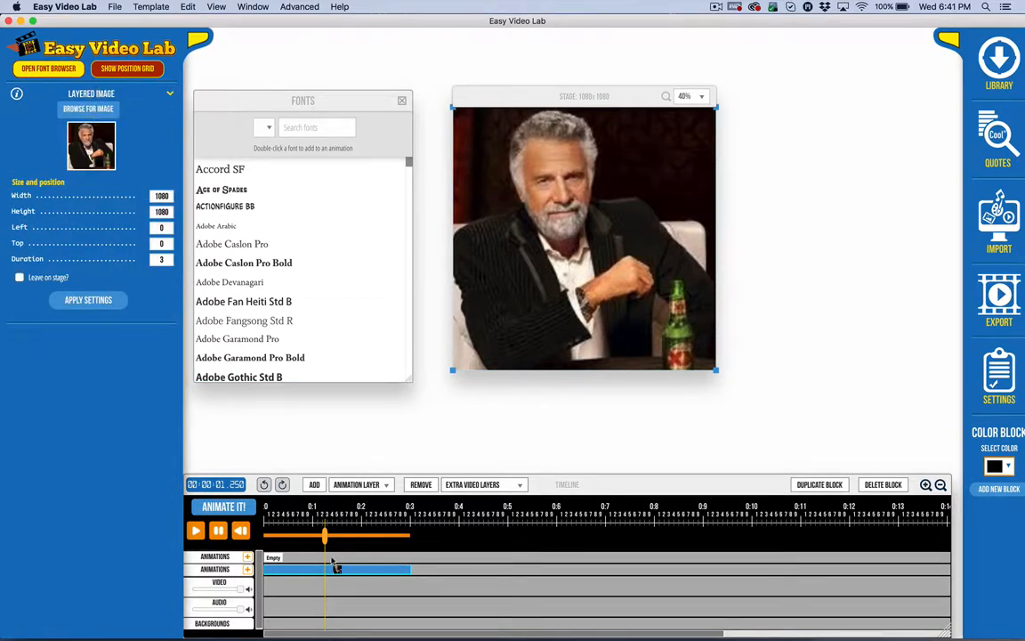
pyautogui.click(284, 450)
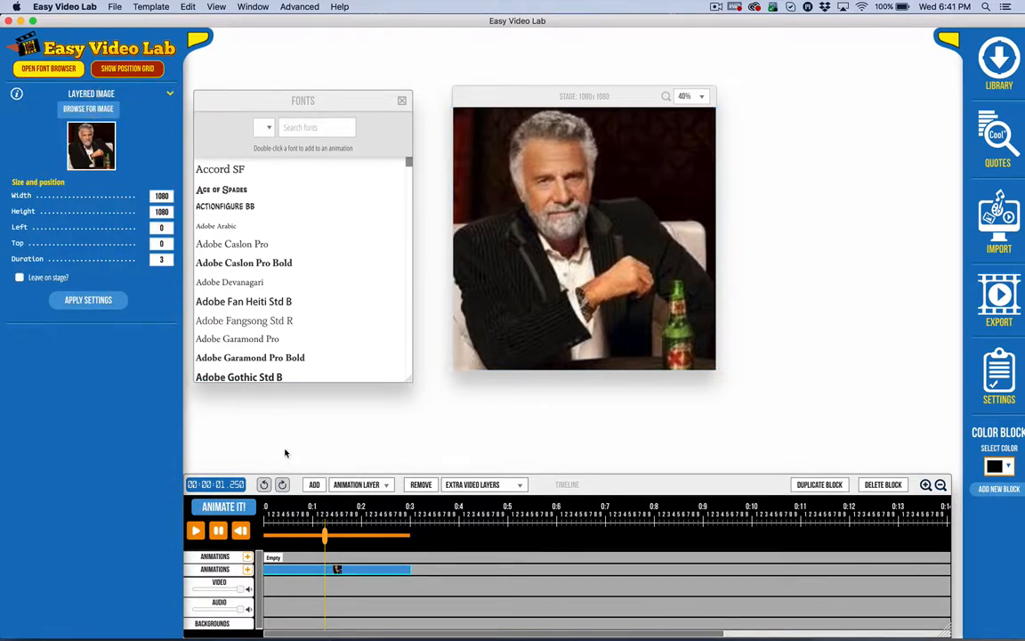
pyautogui.click(272, 557)
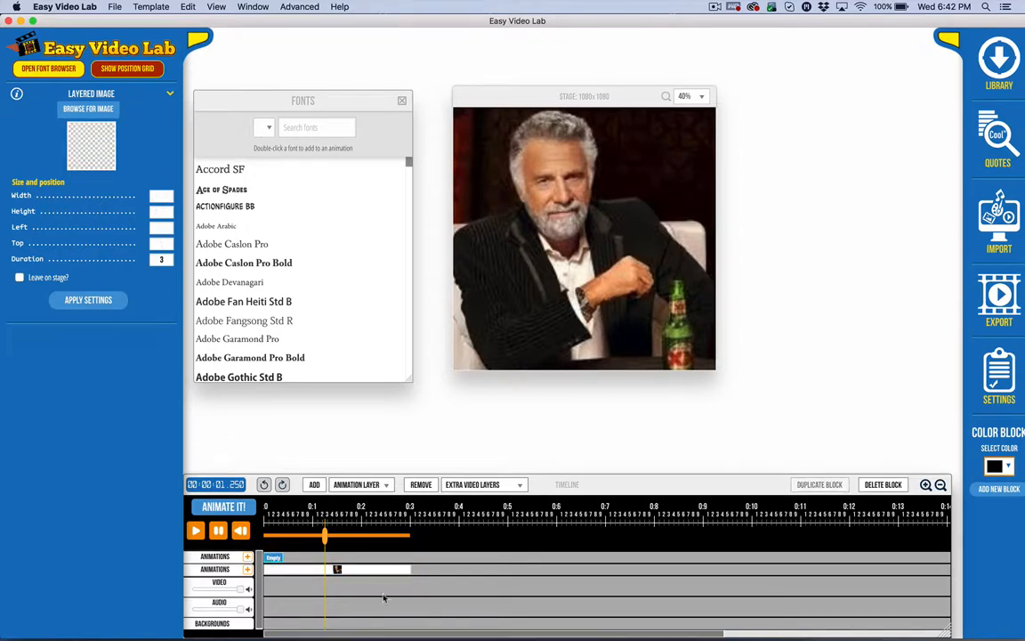
# Set the image block's duration to 12, enable "Leave on stage", apply the settings and check the end of the timeline
pyautogui.click(370, 569)
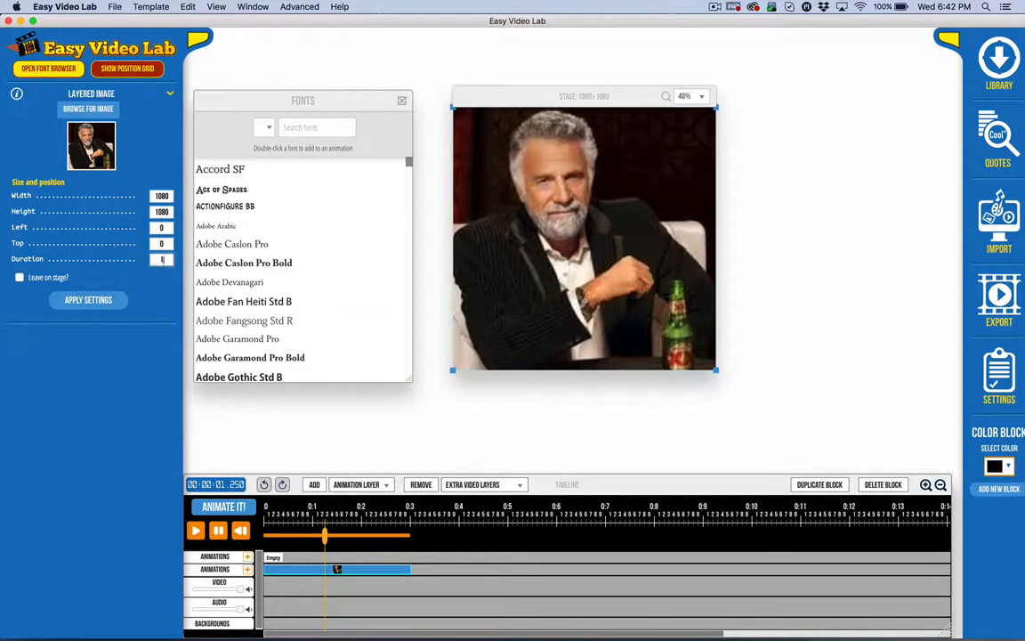
pyautogui.write('2')
pyautogui.click(19, 277)
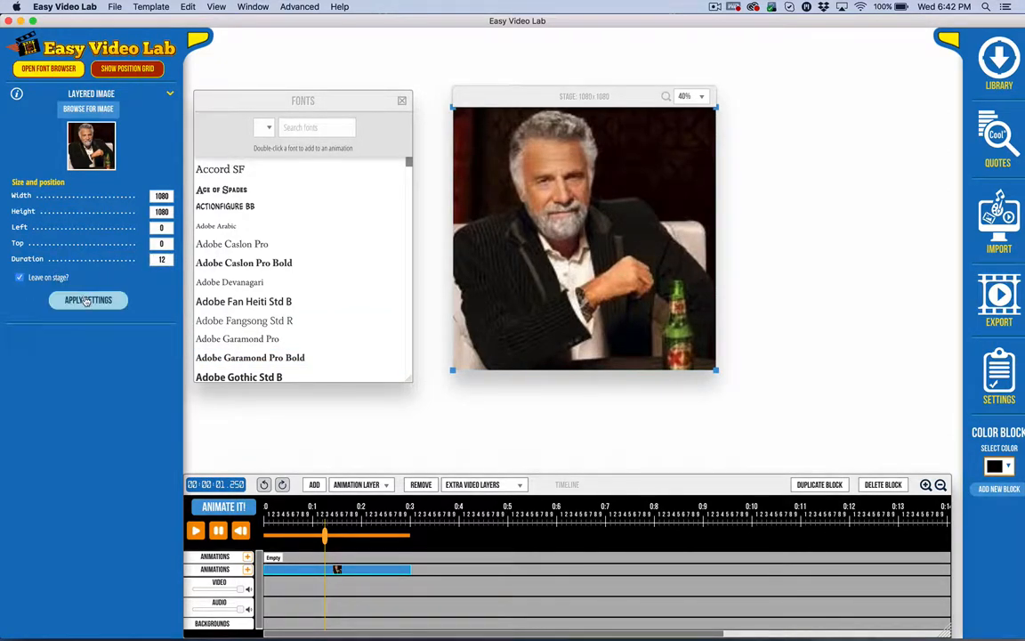
pyautogui.click(86, 301)
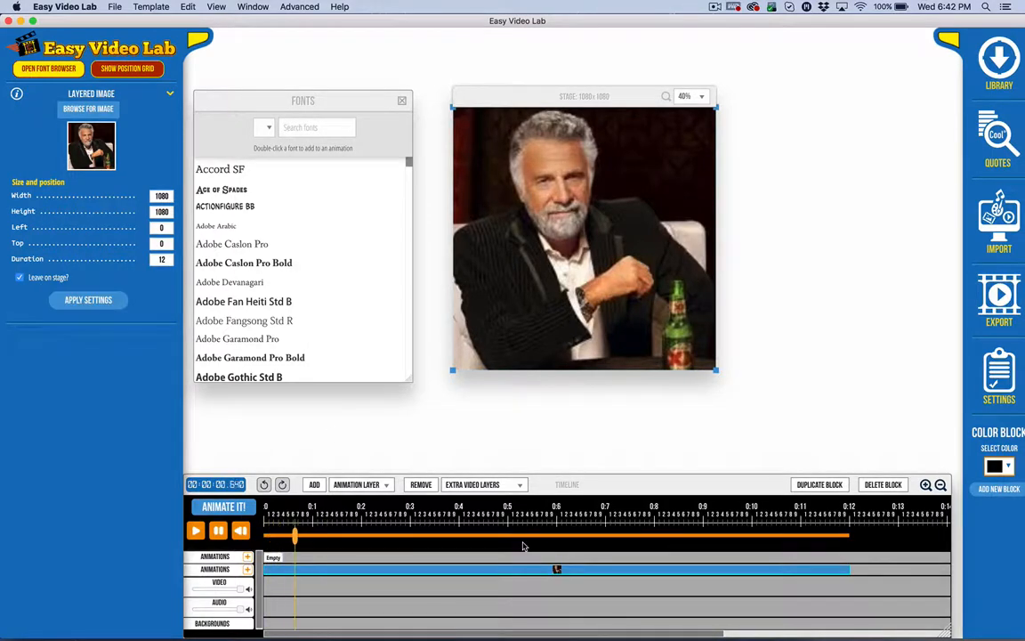
pyautogui.moveTo(789, 534); pyautogui.dragTo(881, 529)
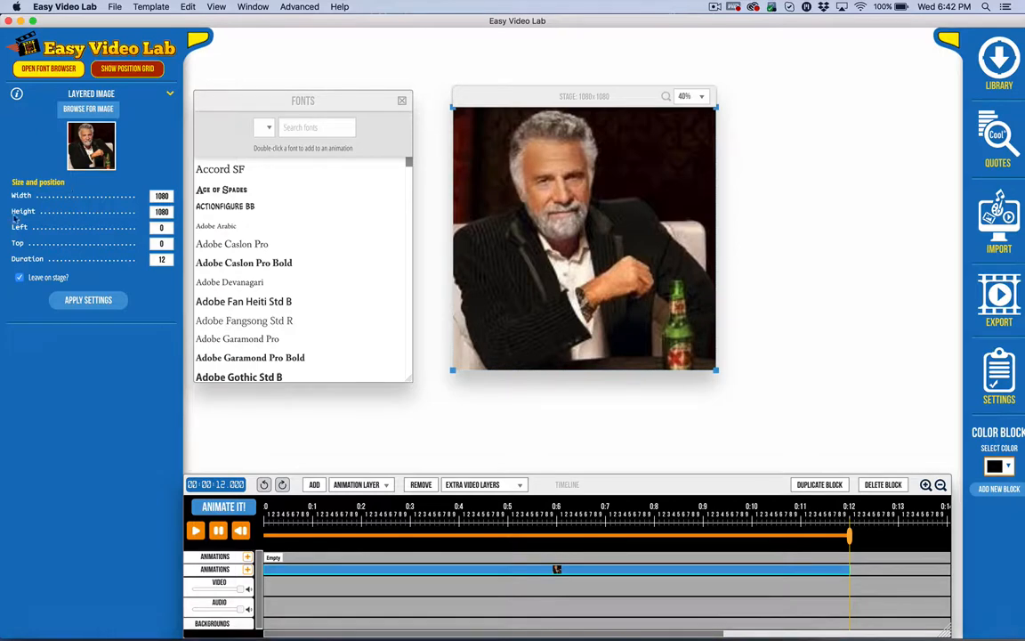
# Try the image block with "Leave on stage" disabled, applying the settings and checking the end of the timeline
pyautogui.click(20, 277)
pyautogui.click(69, 300)
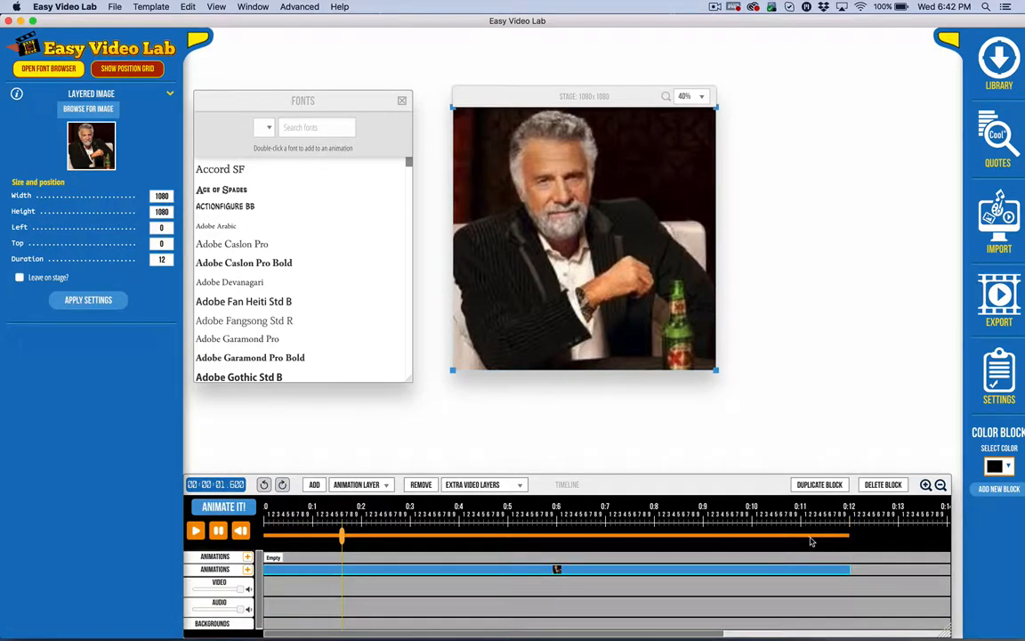
pyautogui.click(851, 539)
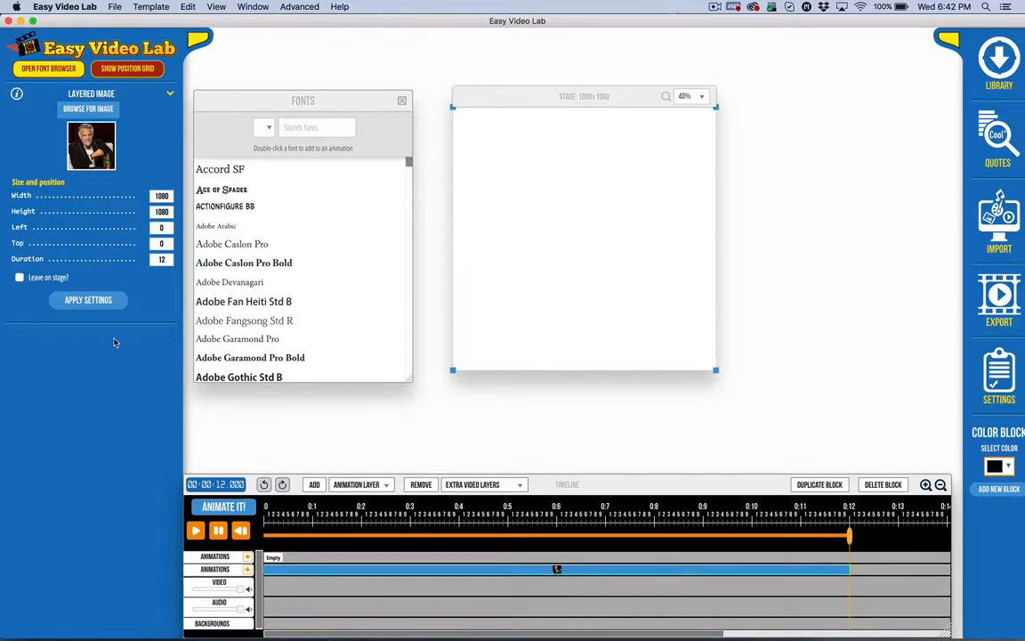
# Re-enable "Leave on stage" for the image block, apply the settings and preview it near the 10-second mark
pyautogui.click(46, 281)
pyautogui.click(64, 302)
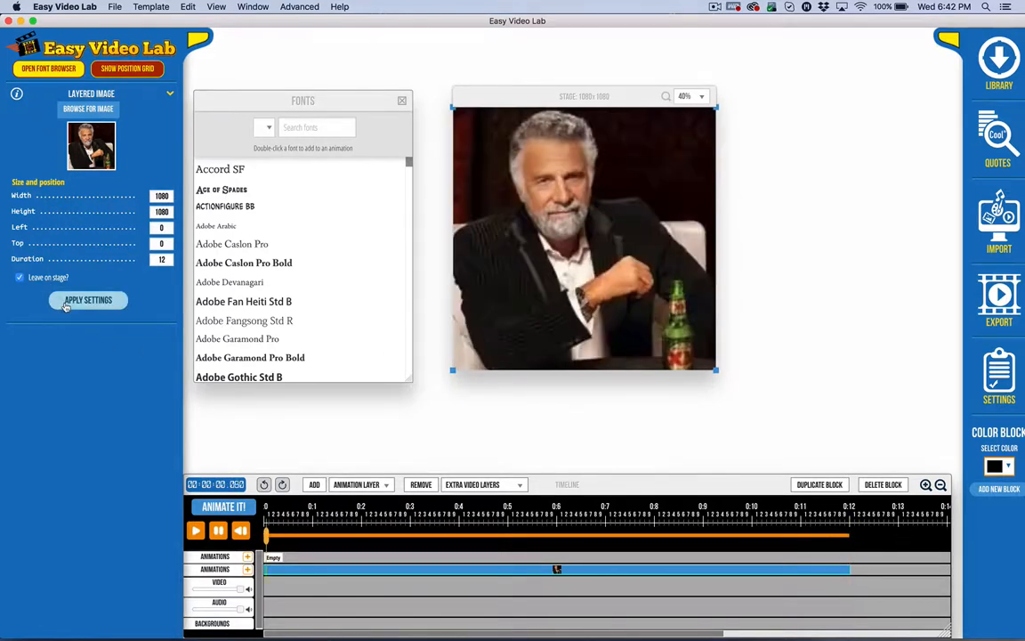
pyautogui.click(743, 534)
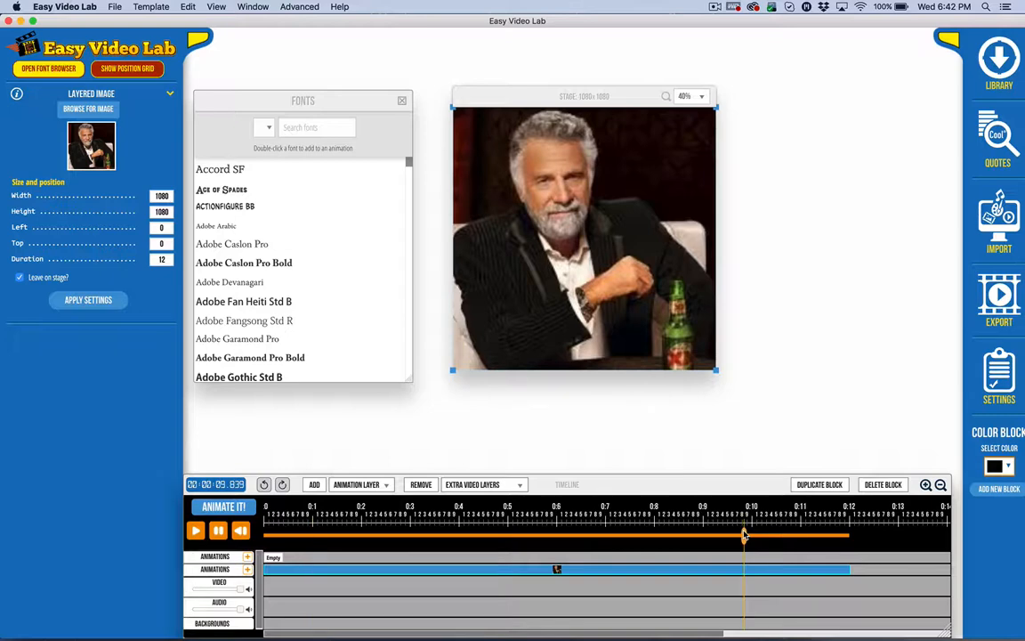
pyautogui.click(775, 581)
# Choose the Bullet Boxes animation and enter "I don't always make memes..." as its text
pyautogui.click(446, 445)
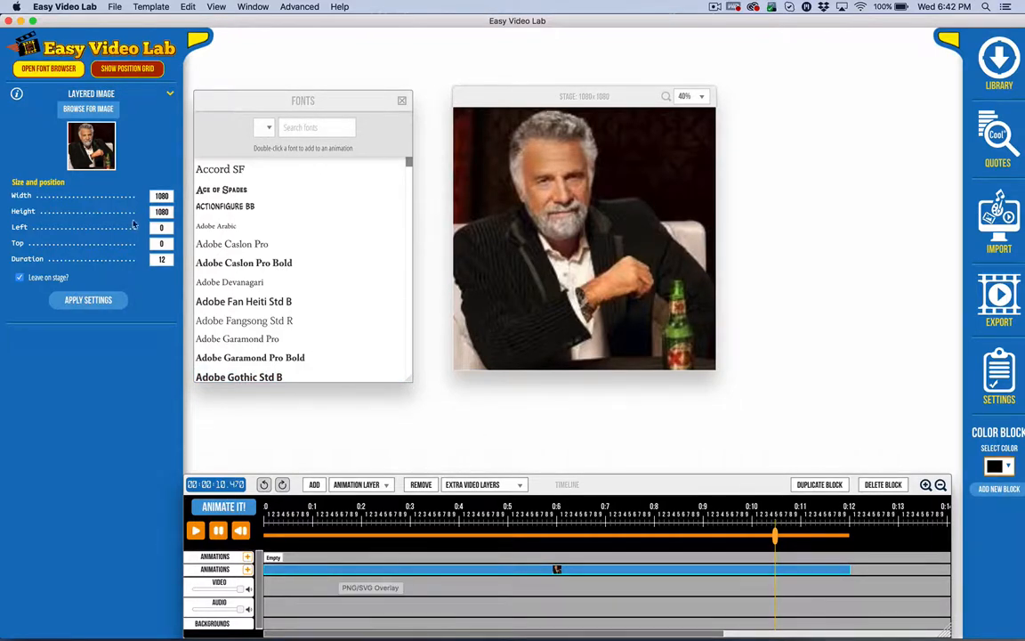
pyautogui.click(95, 93)
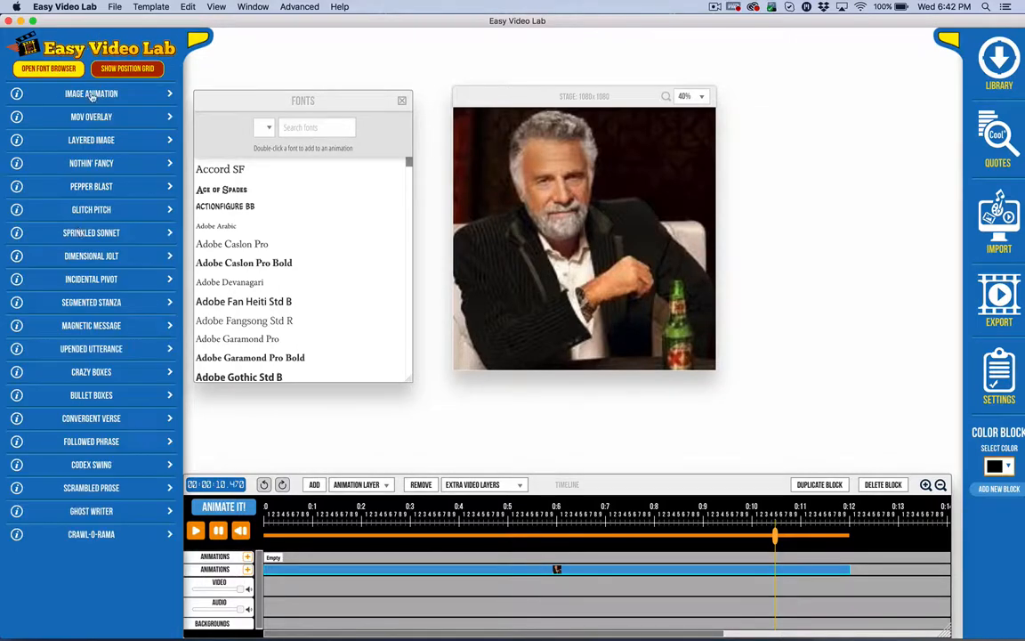
pyautogui.click(89, 394)
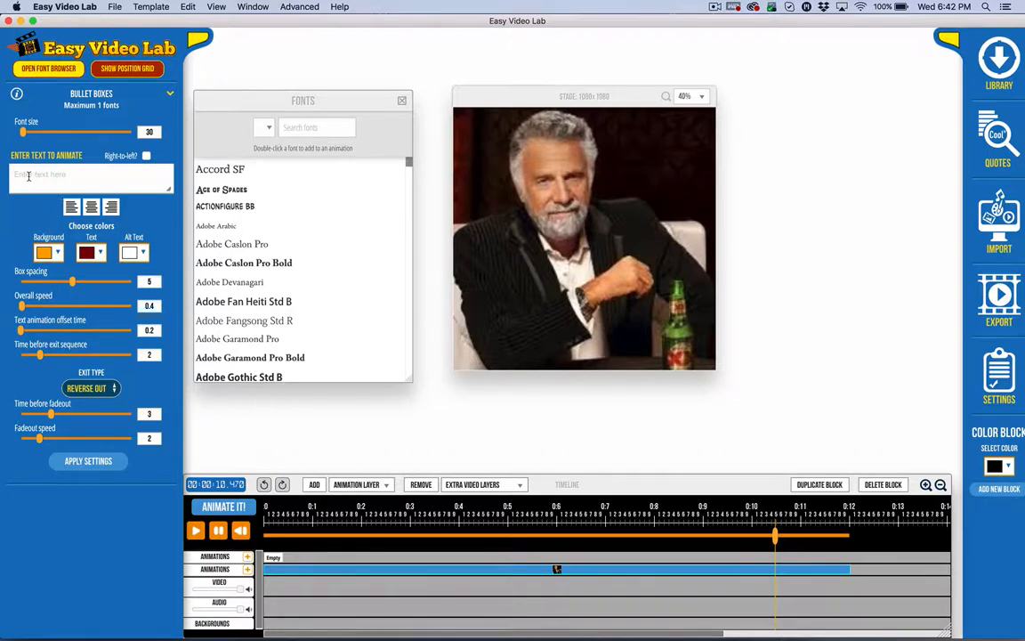
pyautogui.write("I don't always make memes, but when I do")
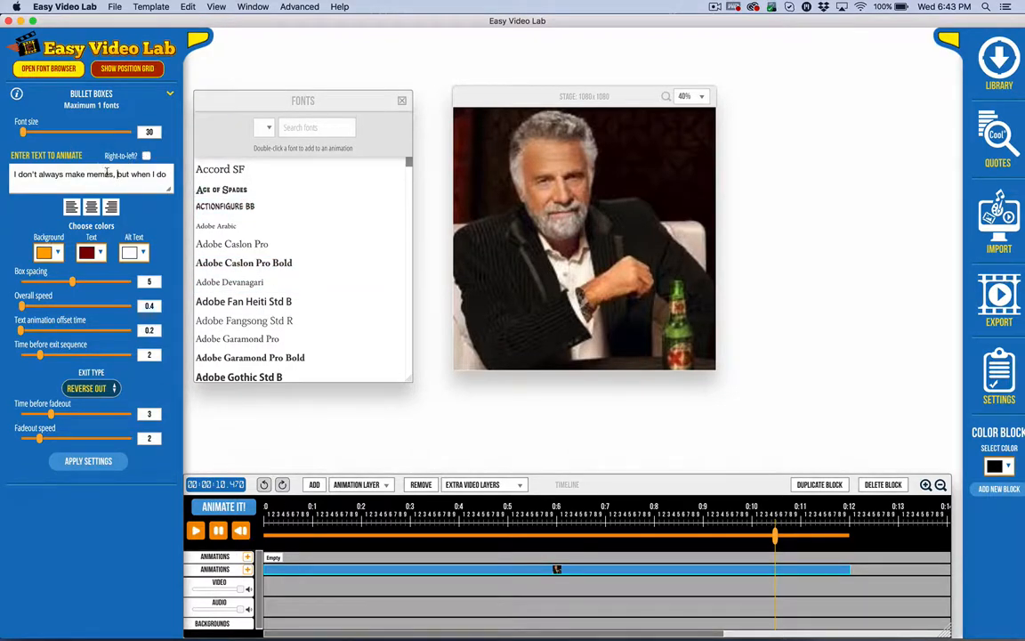
pyautogui.moveTo(115, 175); pyautogui.dragTo(213, 178)
pyautogui.press('BackSpace')
# Set the Bullet Boxes background color to light grey and the text color to dark red #590503
pyautogui.click(45, 251)
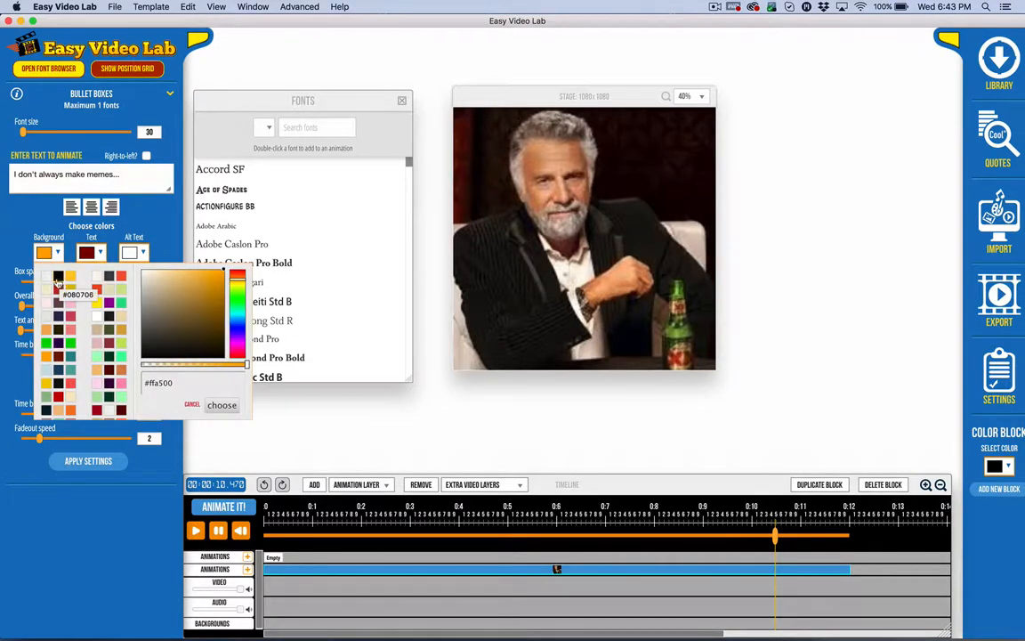
pyautogui.click(49, 281)
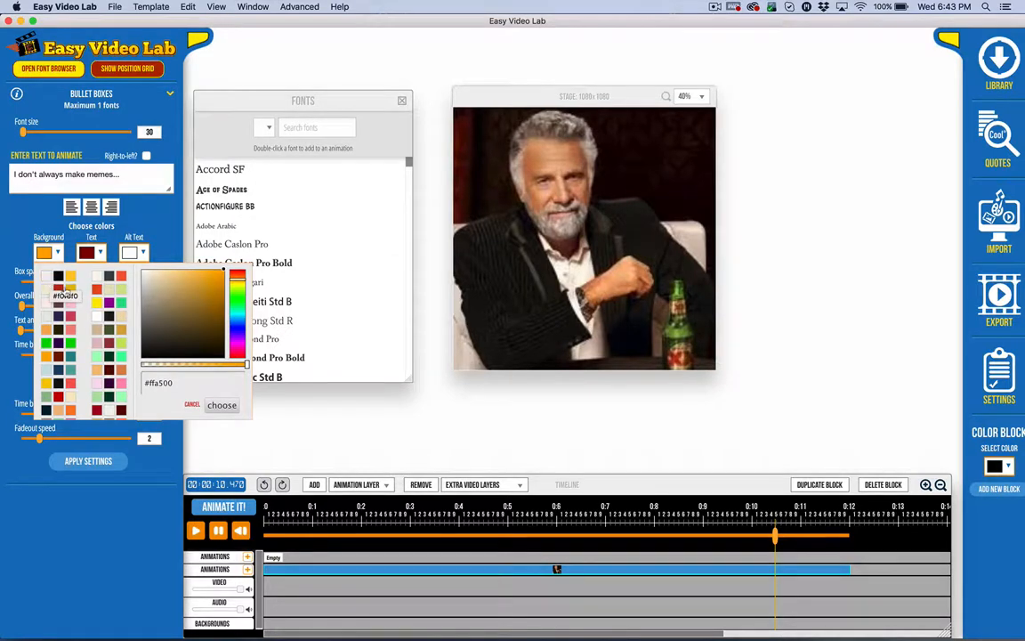
pyautogui.click(89, 253)
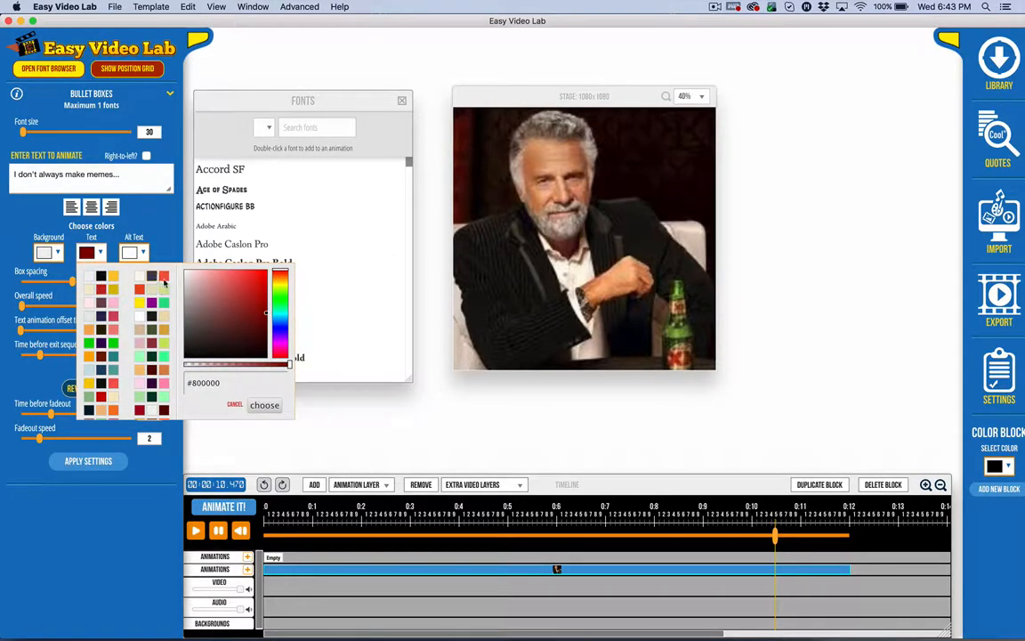
pyautogui.click(101, 289)
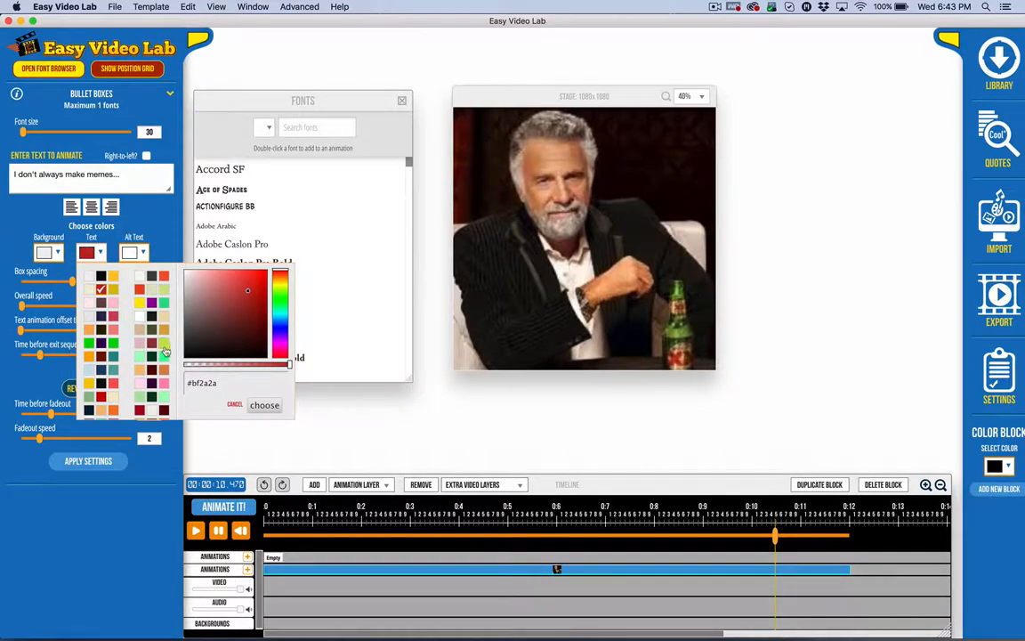
pyautogui.click(164, 410)
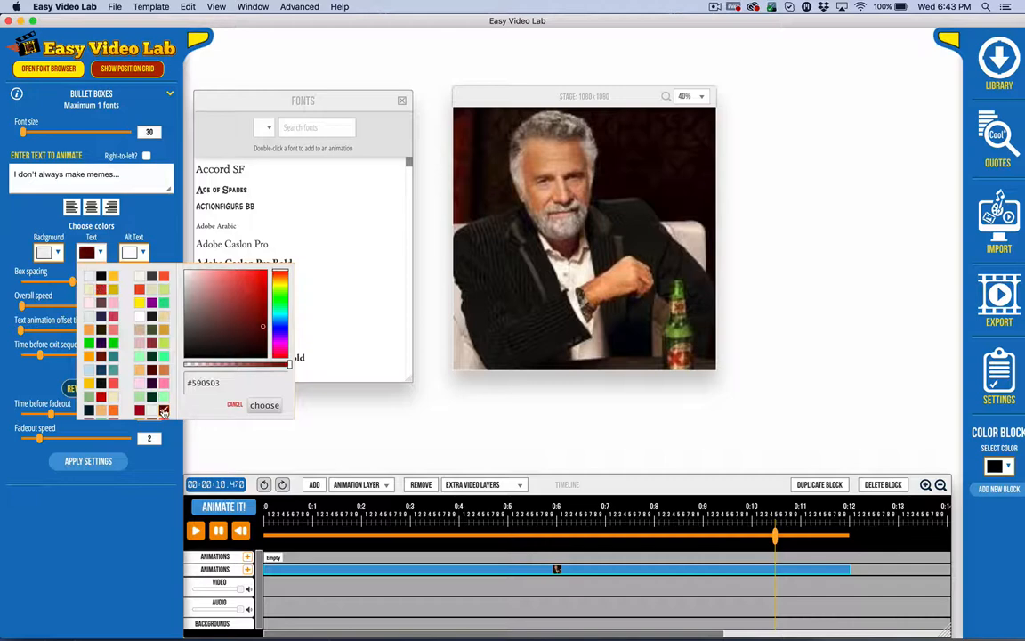
pyautogui.click(264, 406)
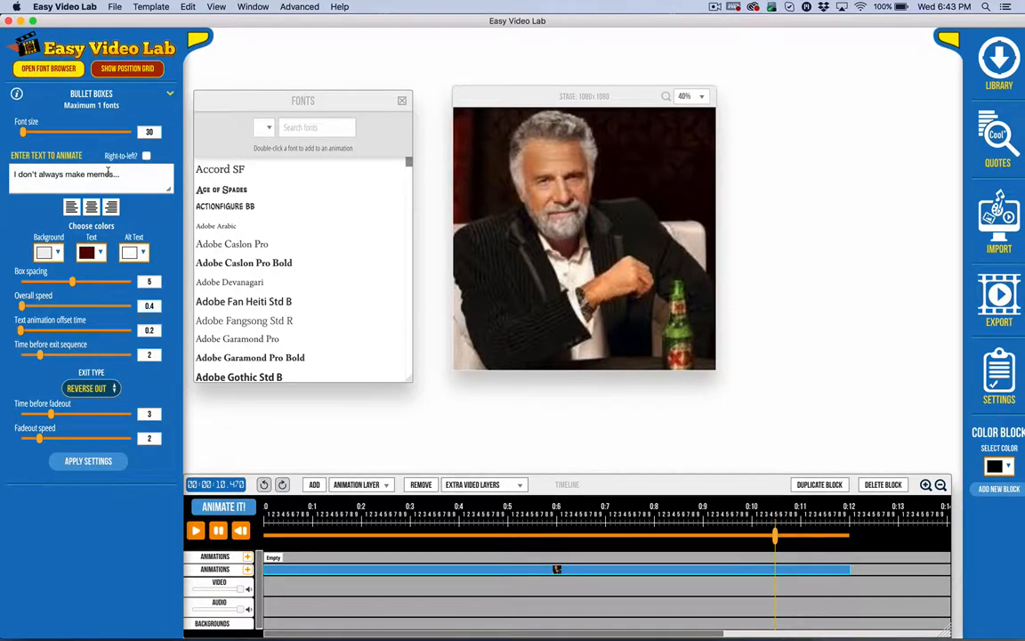
# Show the position grid and mark a text area across nearly the full width of the image's lower part
pyautogui.click(98, 68)
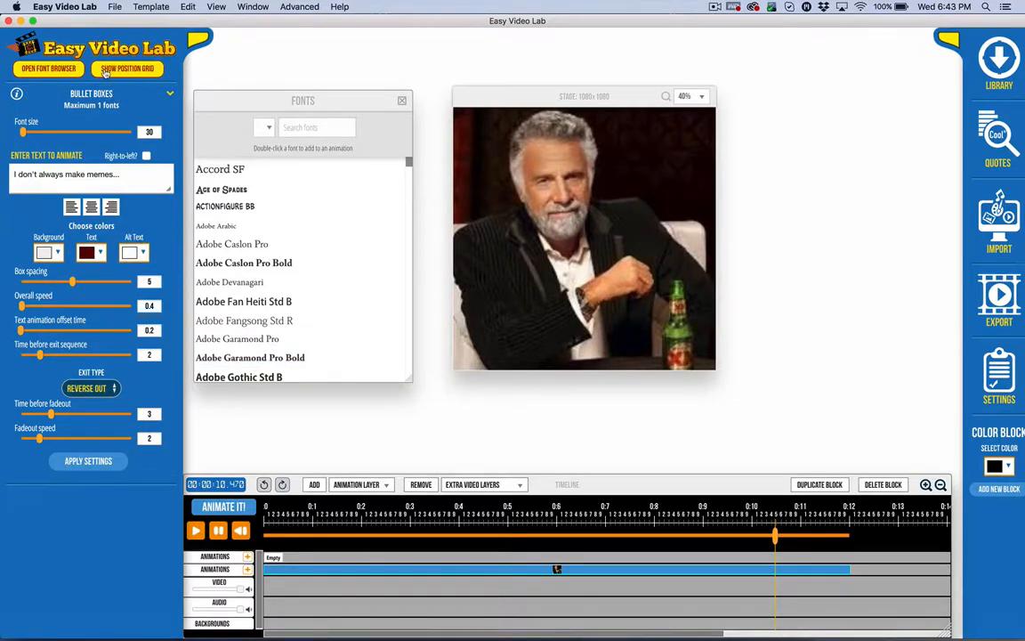
pyautogui.click(470, 312)
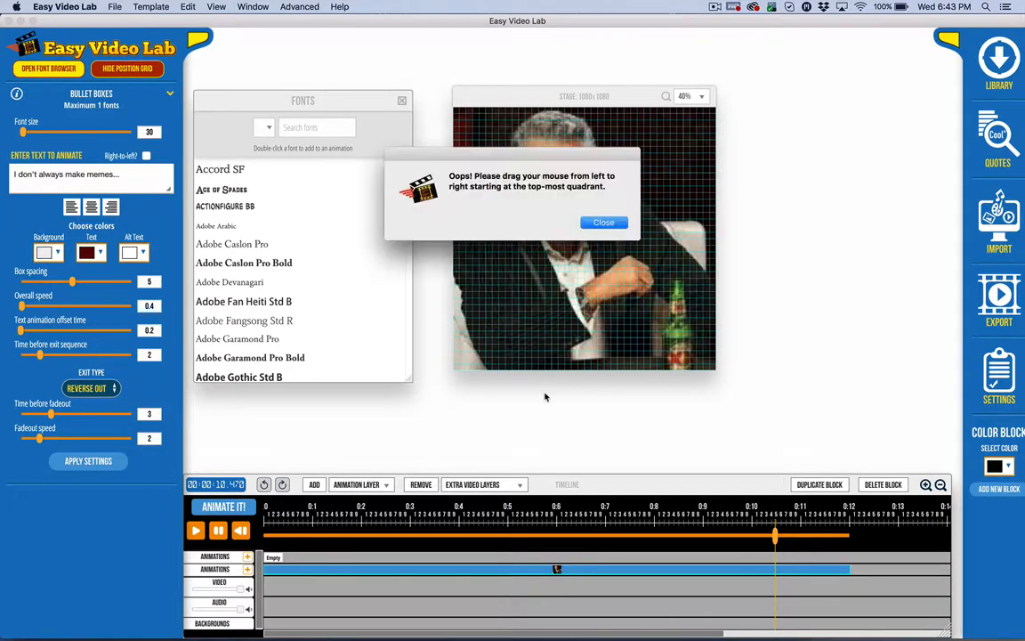
pyautogui.click(603, 223)
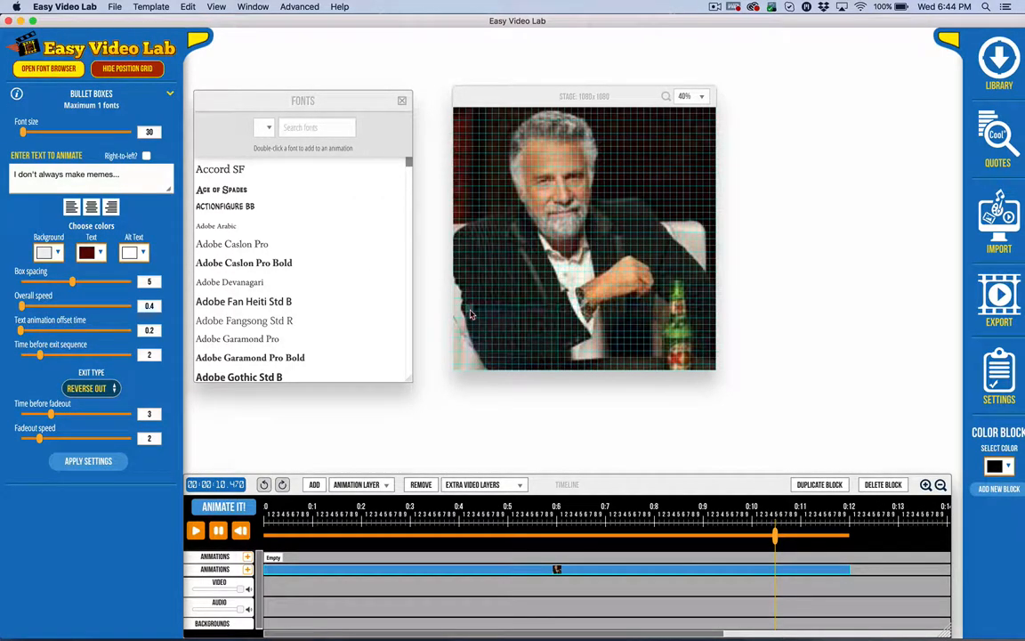
pyautogui.moveTo(470, 311); pyautogui.dragTo(708, 365)
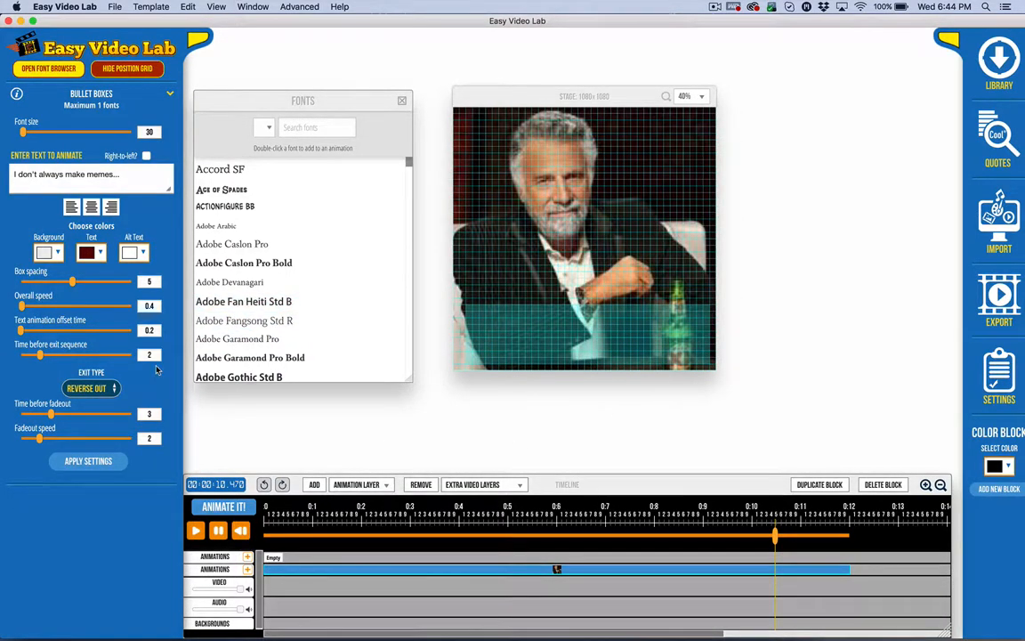
# Try applying Bullet Boxes to the image block, decline overwriting it and select the empty block on the first animation layer
pyautogui.click(89, 461)
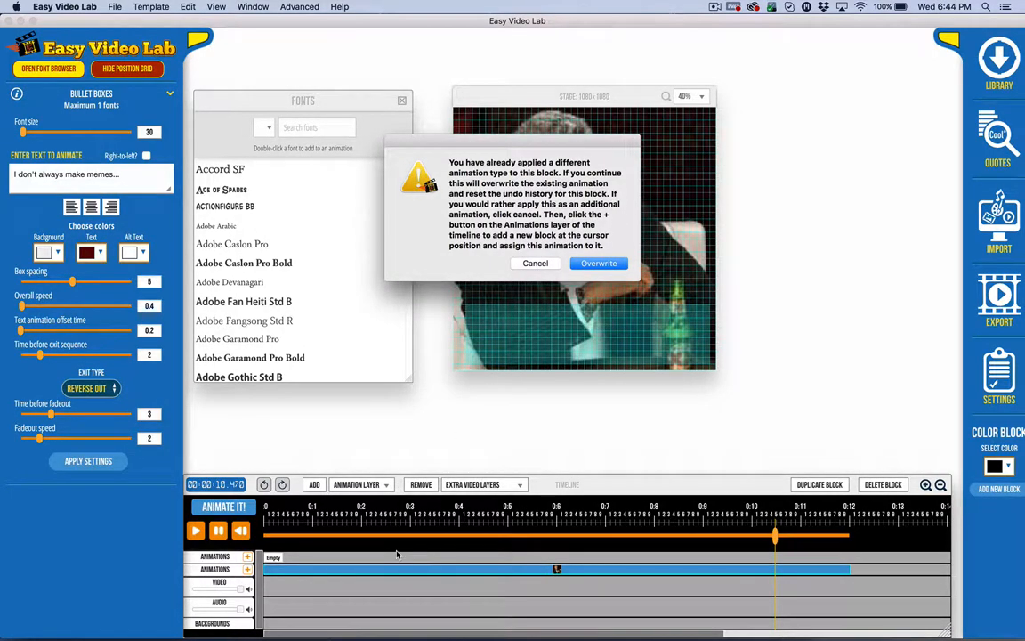
pyautogui.click(527, 262)
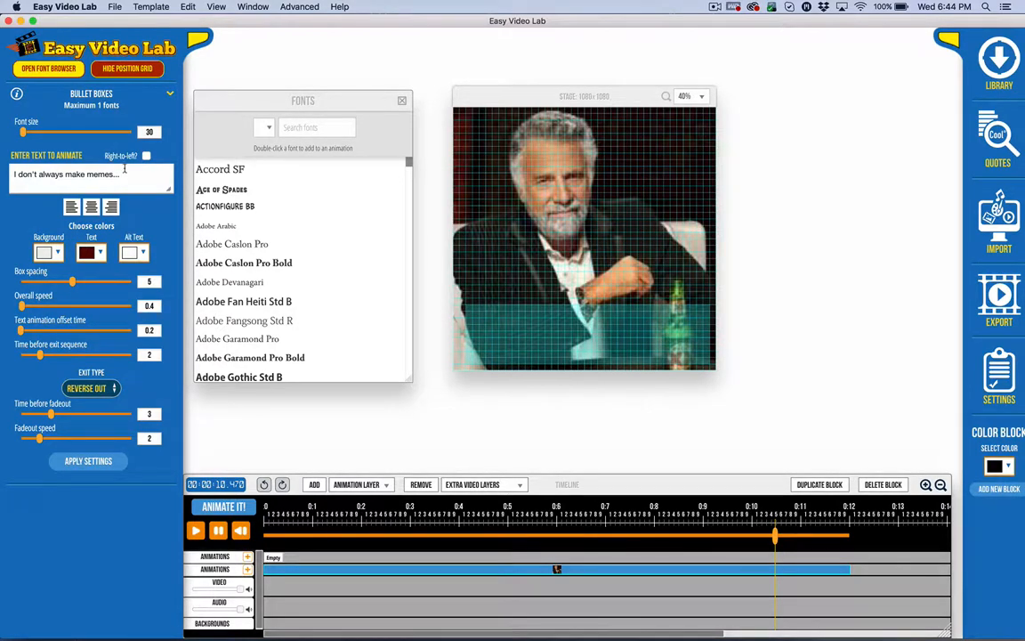
pyautogui.press('super+a')
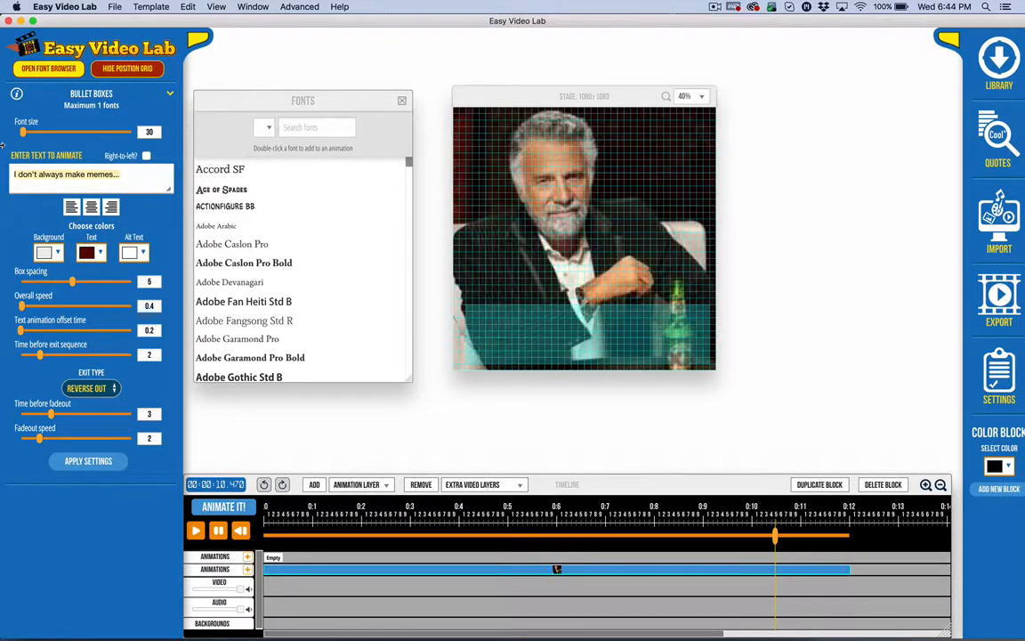
pyautogui.click(273, 556)
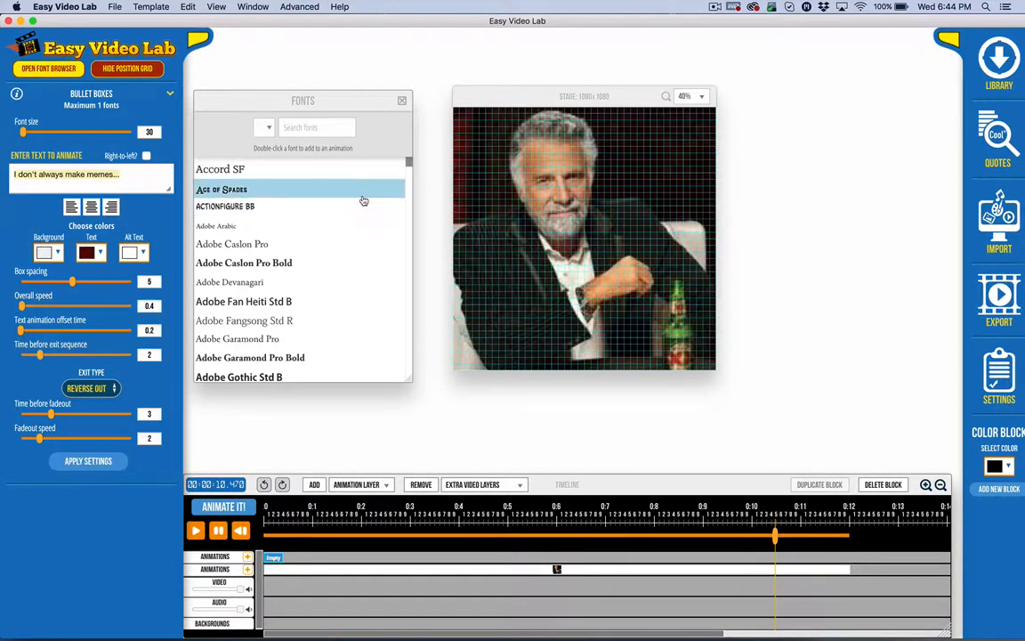
# Find the font with the search term "chunk" and assign ChunkFive Roman to the Bullet Boxes text
pyautogui.scroll(-1, 361, 199)
pyautogui.click(316, 123)
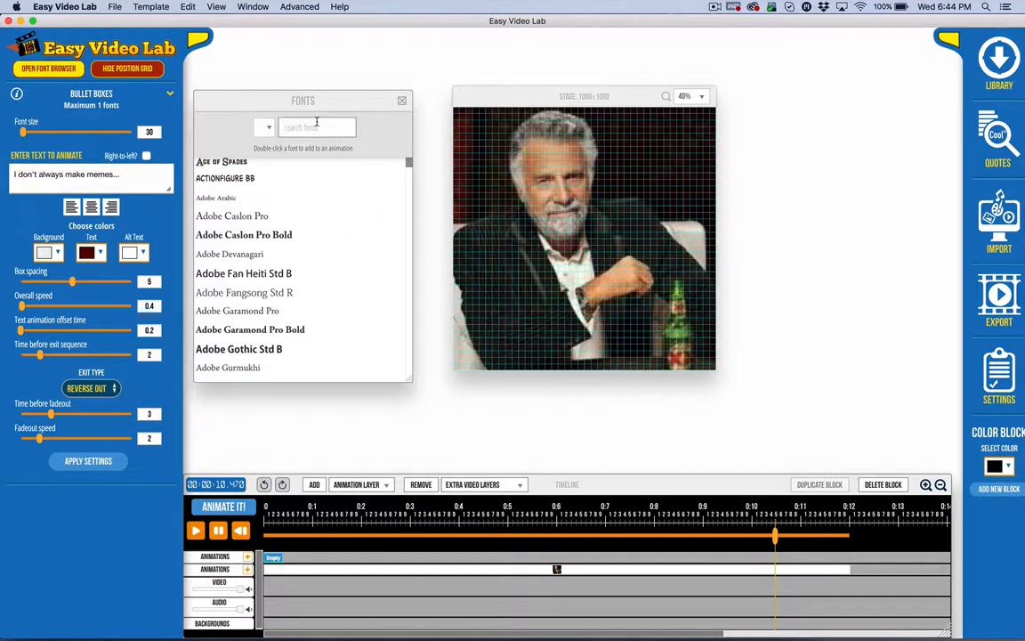
pyautogui.write('chunk')
pyautogui.press('Return')
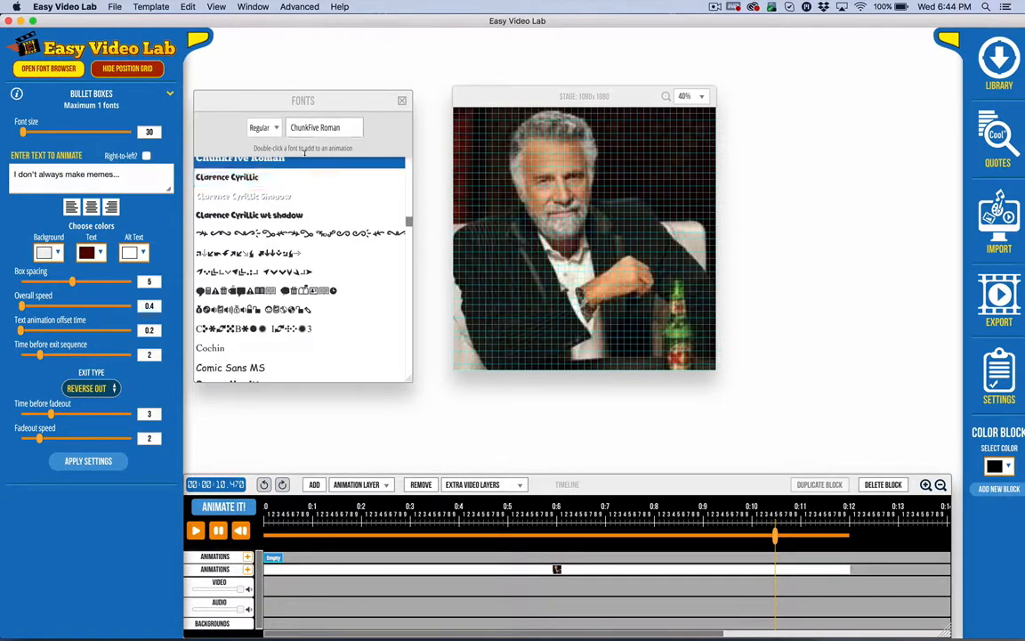
pyautogui.doubleClick(244, 163)
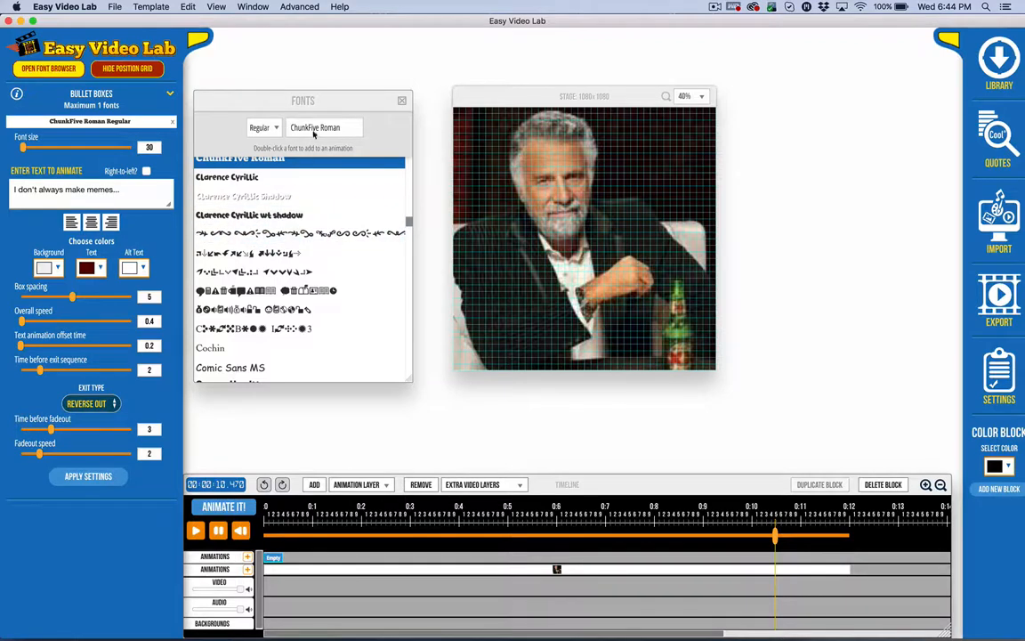
# Search the fonts for Impact, assign it to the Bullet Boxes text and close the font browser
pyautogui.moveTo(347, 128); pyautogui.dragTo(217, 121)
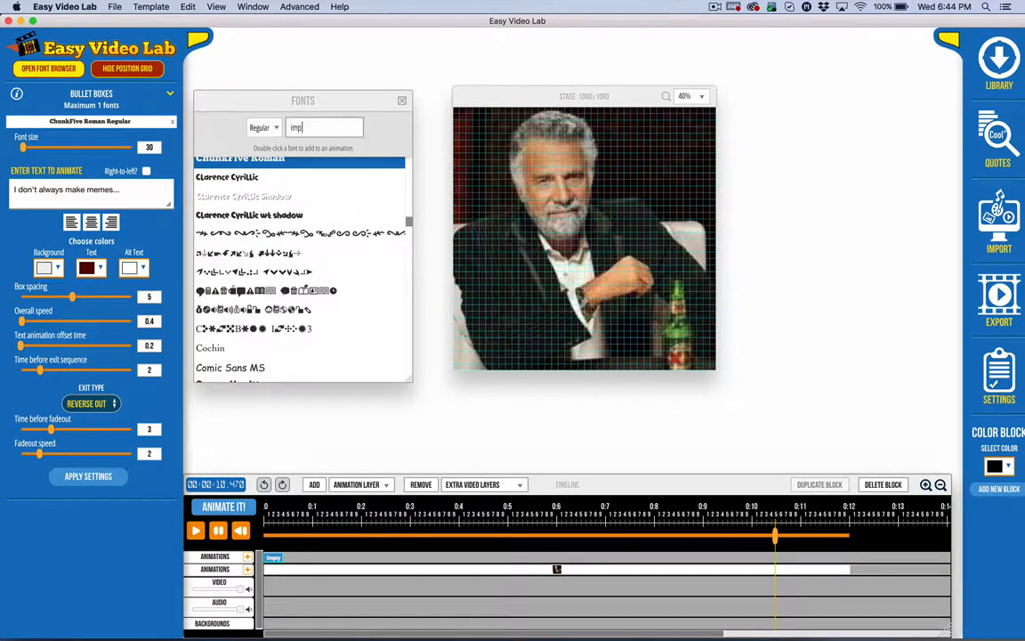
pyautogui.write('impact')
pyautogui.click(300, 147)
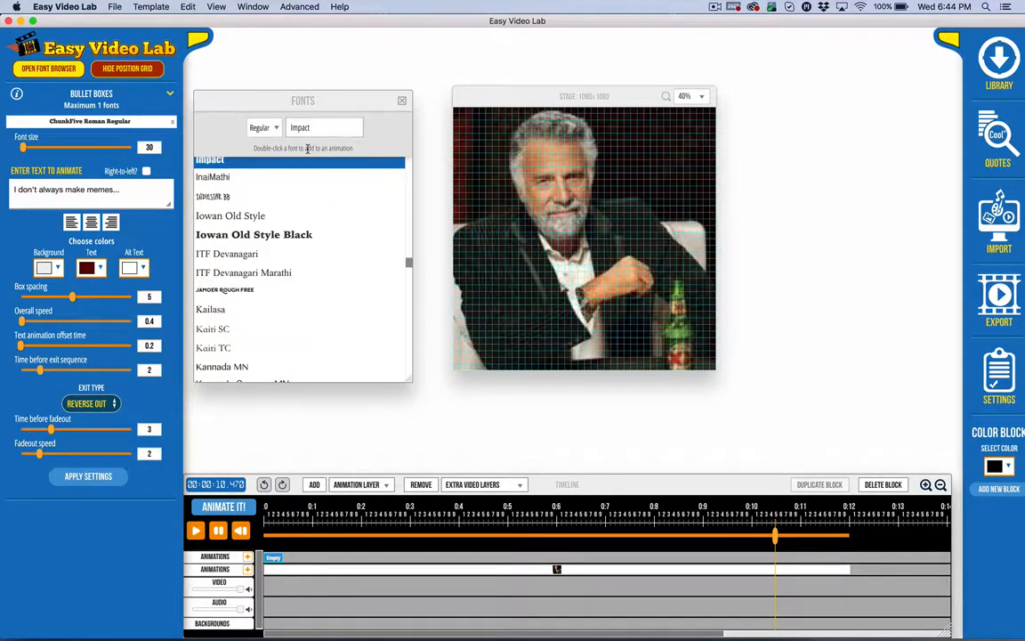
pyautogui.doubleClick(229, 167)
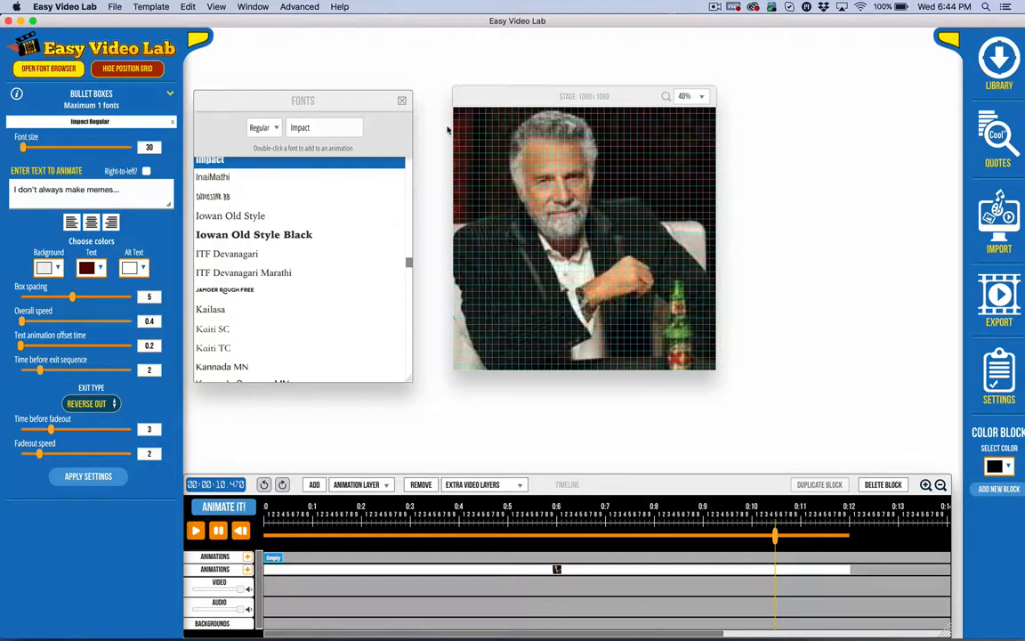
pyautogui.click(402, 103)
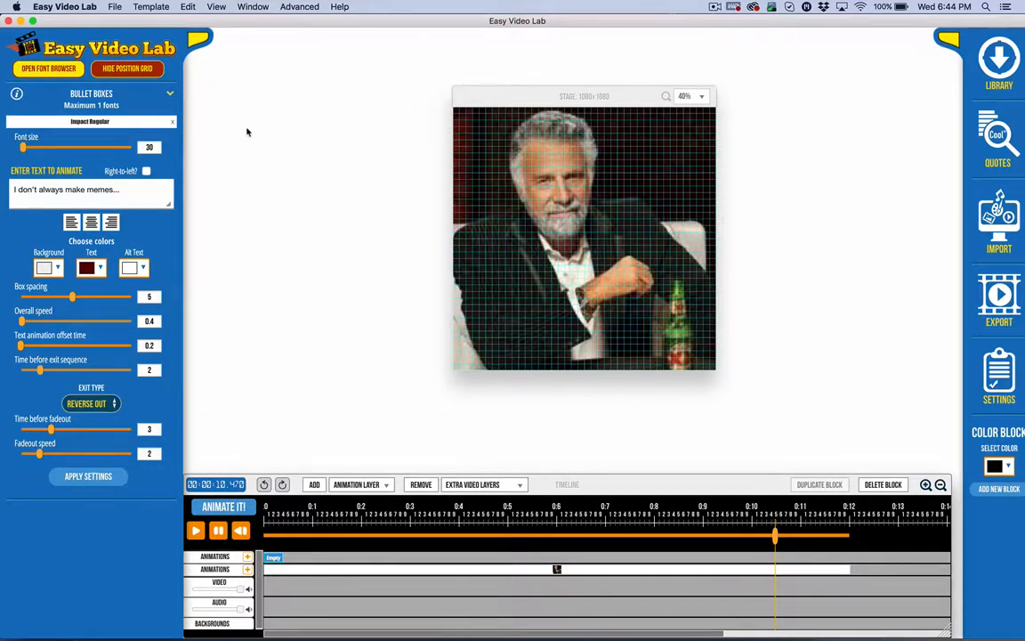
# Apply Bullet Boxes to the empty block, center its text and apply a font size of 66
pyautogui.click(100, 478)
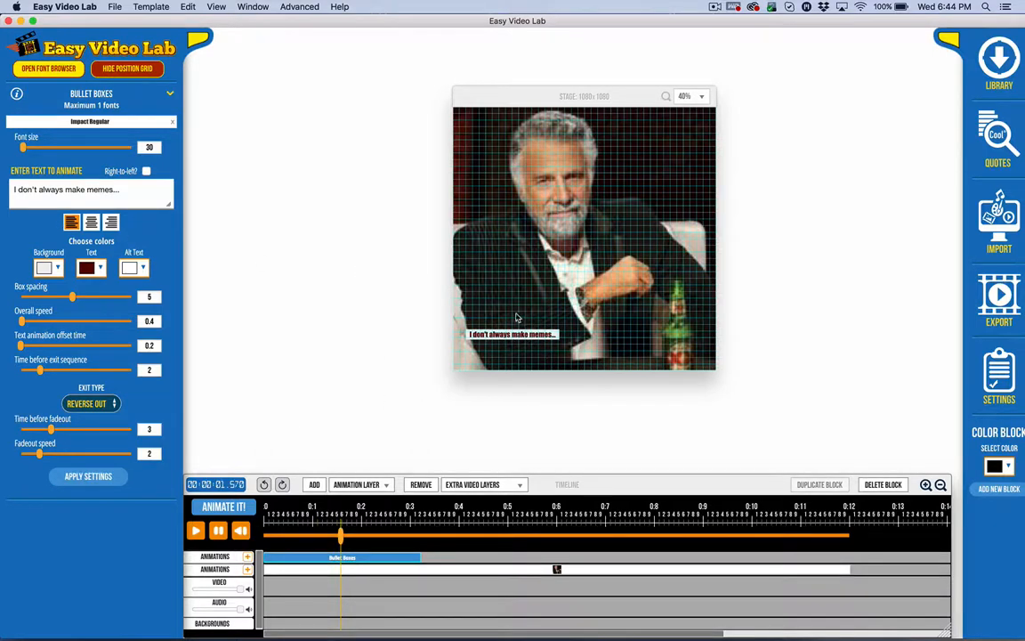
pyautogui.click(91, 223)
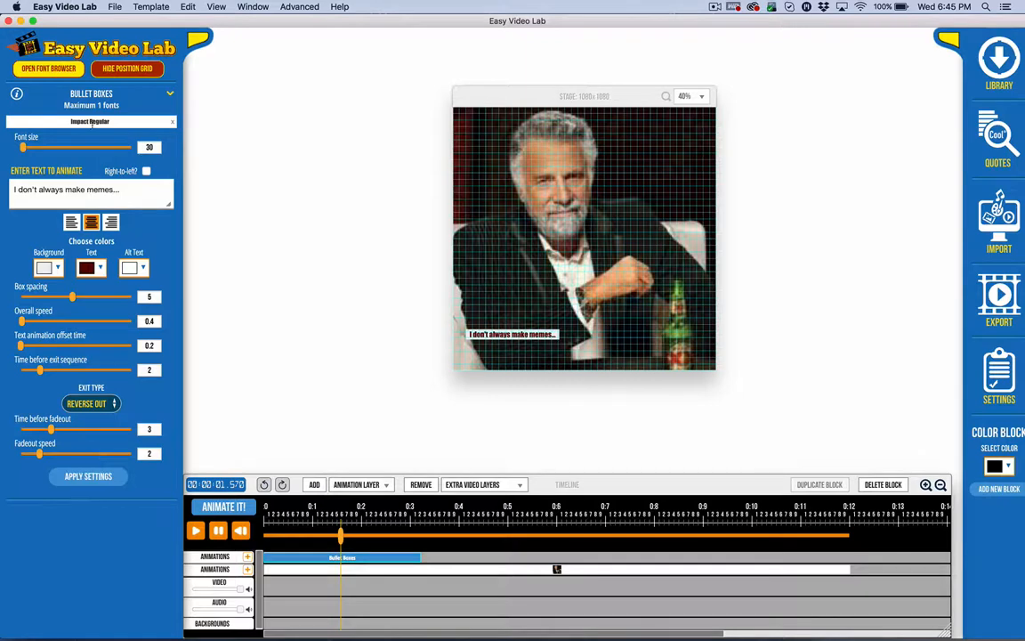
pyautogui.moveTo(23, 148); pyautogui.dragTo(29, 150)
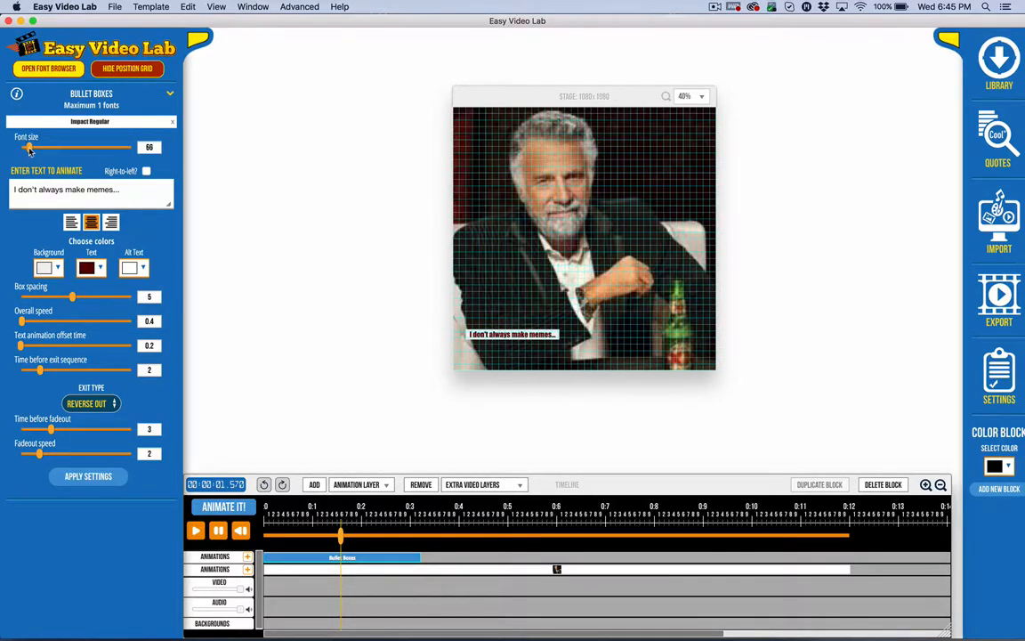
pyautogui.click(88, 477)
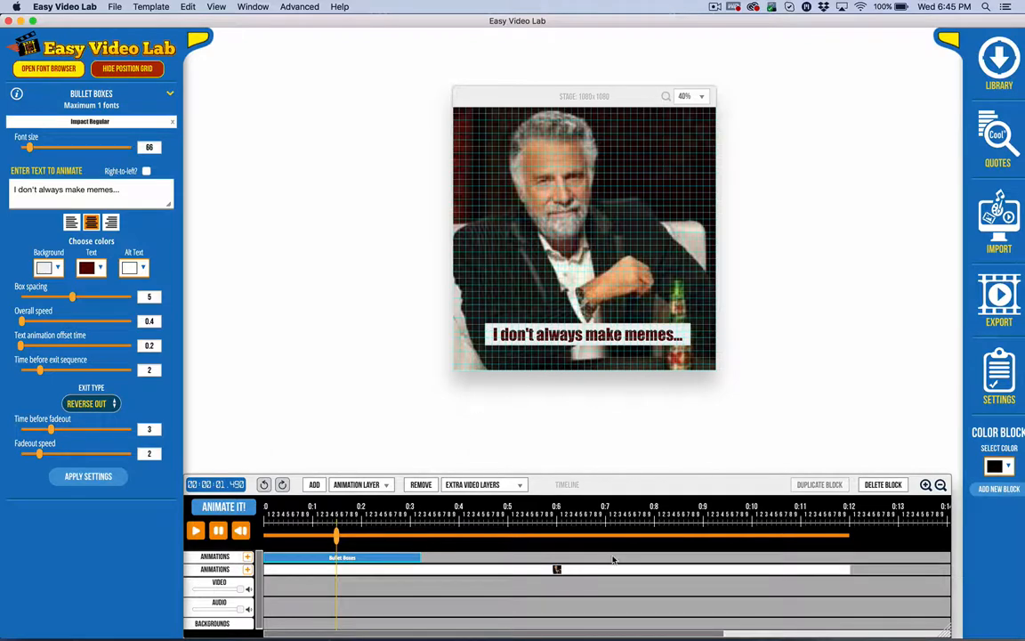
# Hide the position grid, set the Bullet Boxes block's time before exit sequence to 3 and apply the settings
pyautogui.click(784, 558)
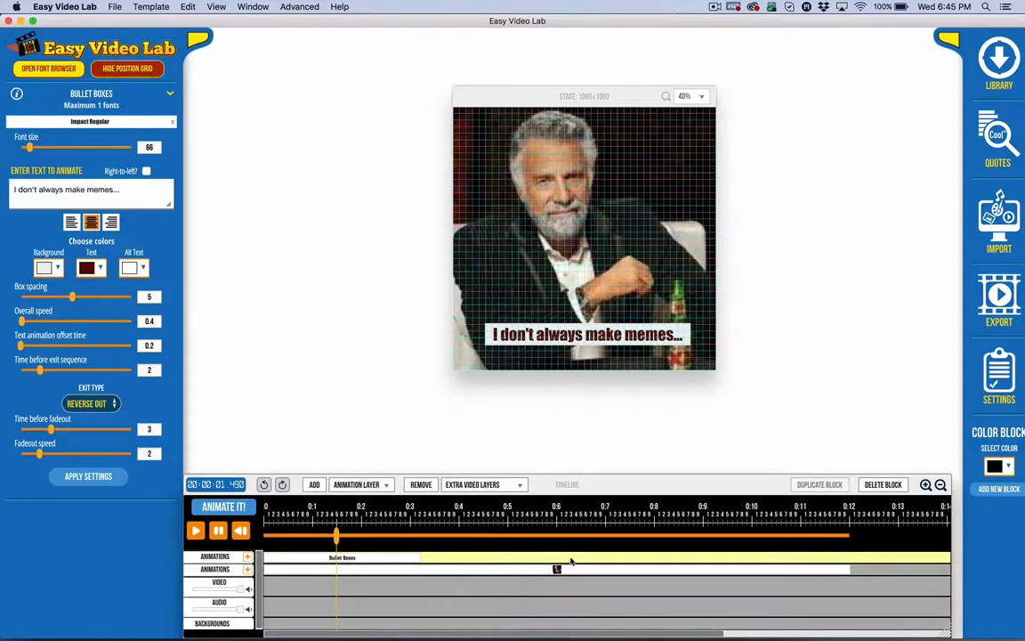
pyautogui.click(376, 555)
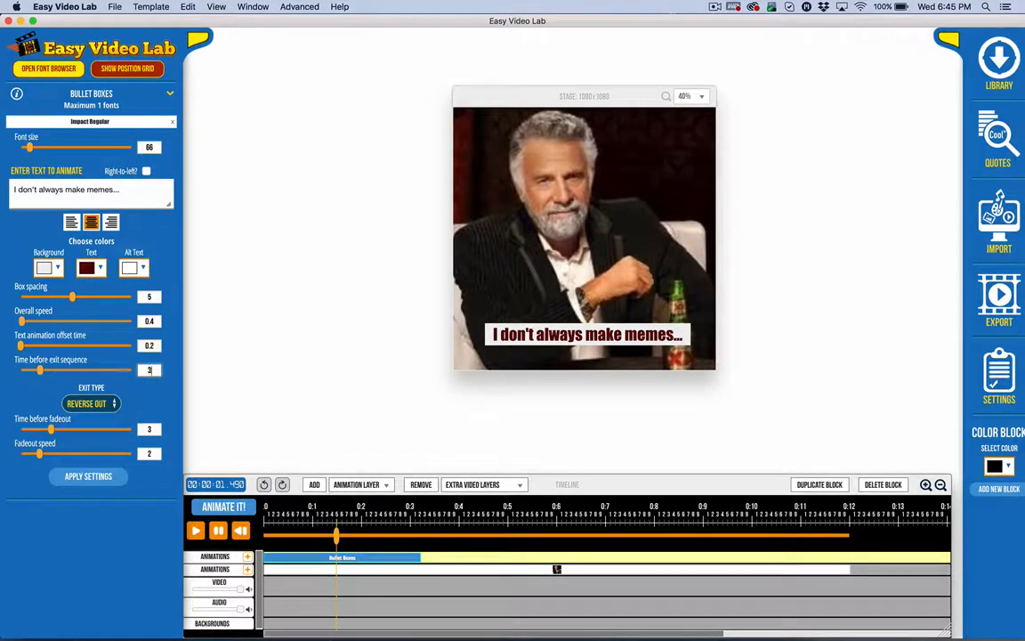
pyautogui.click(88, 476)
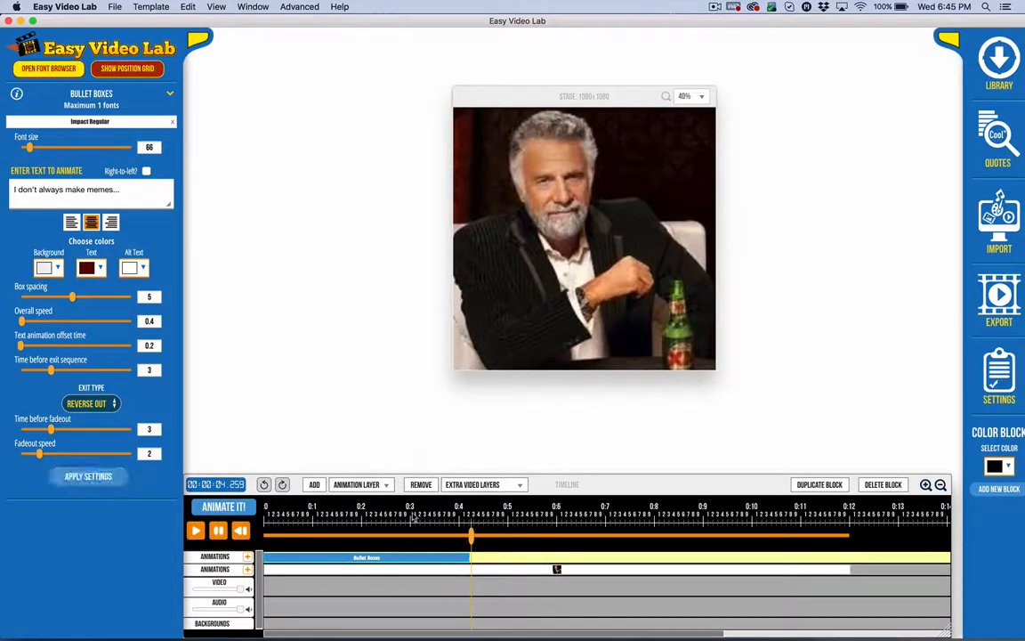
# Add a block to the first animation layer at about 4.65 seconds and choose Bullet Boxes for it
pyautogui.moveTo(471, 535); pyautogui.dragTo(491, 540)
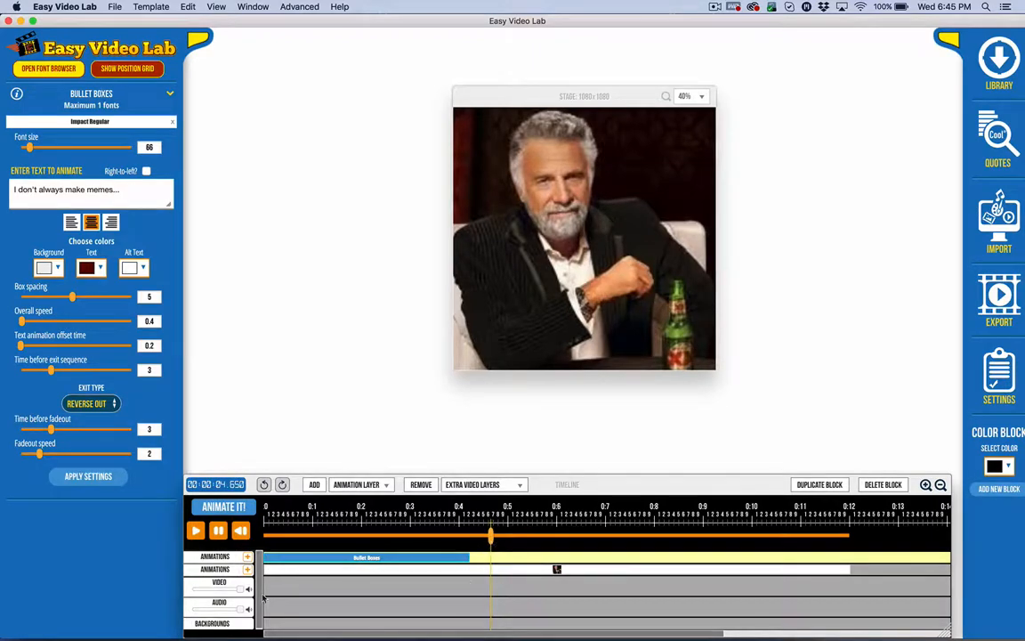
pyautogui.click(248, 556)
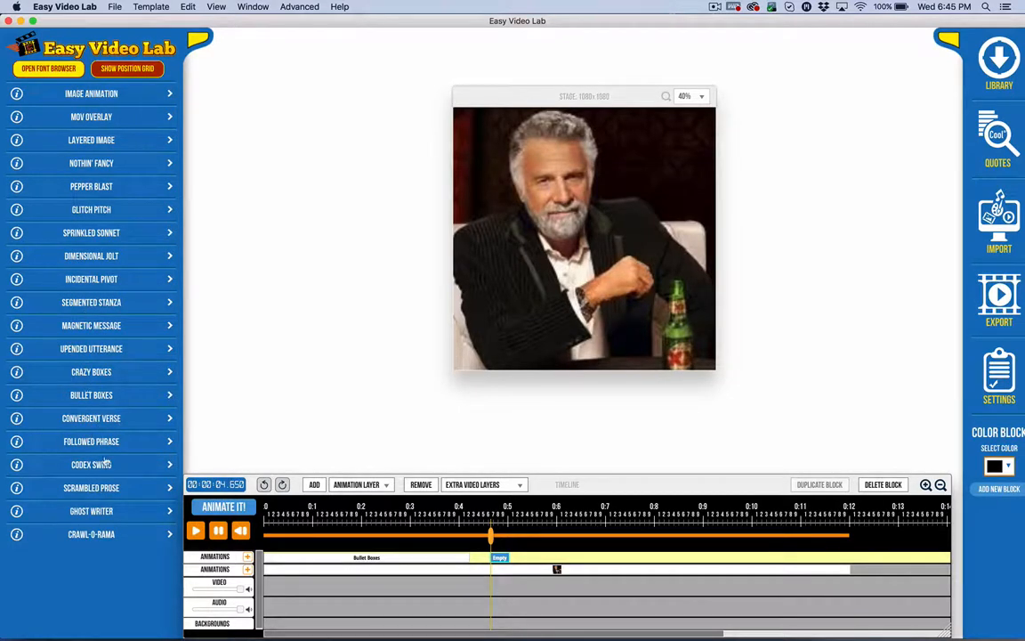
pyautogui.click(89, 394)
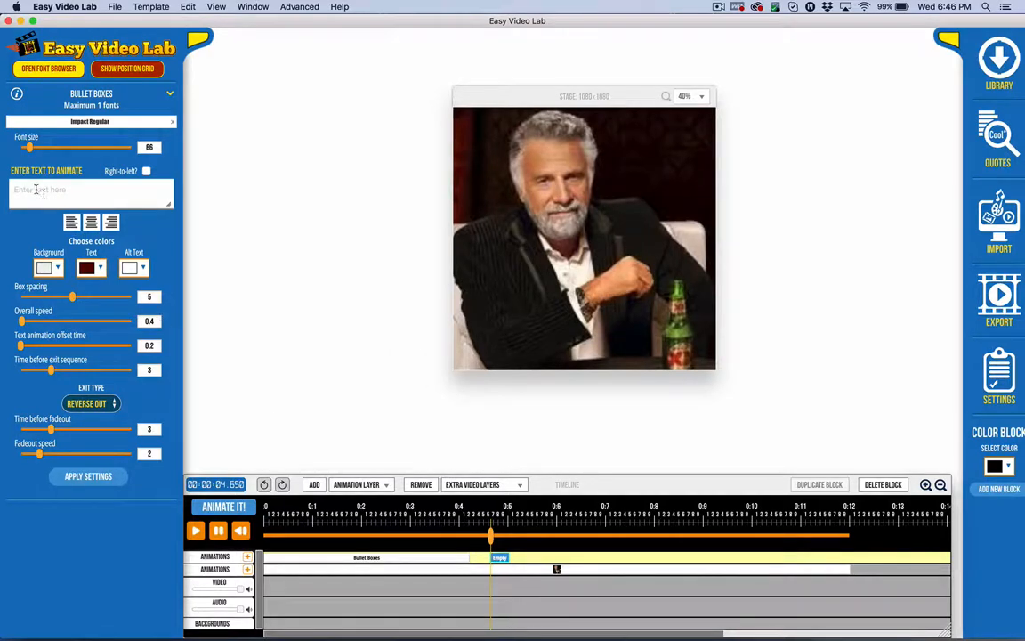
# Enter the caption "But when I do, I use Easy Video Lab!" in the second Bullet Boxes block and apply the settings
pyautogui.write('Bu')
pyautogui.press('BackSpace')
pyautogui.press('BackSpace')
pyautogui.press('BackSpace')
pyautogui.write('when I do, I use Easy Video Lab!')
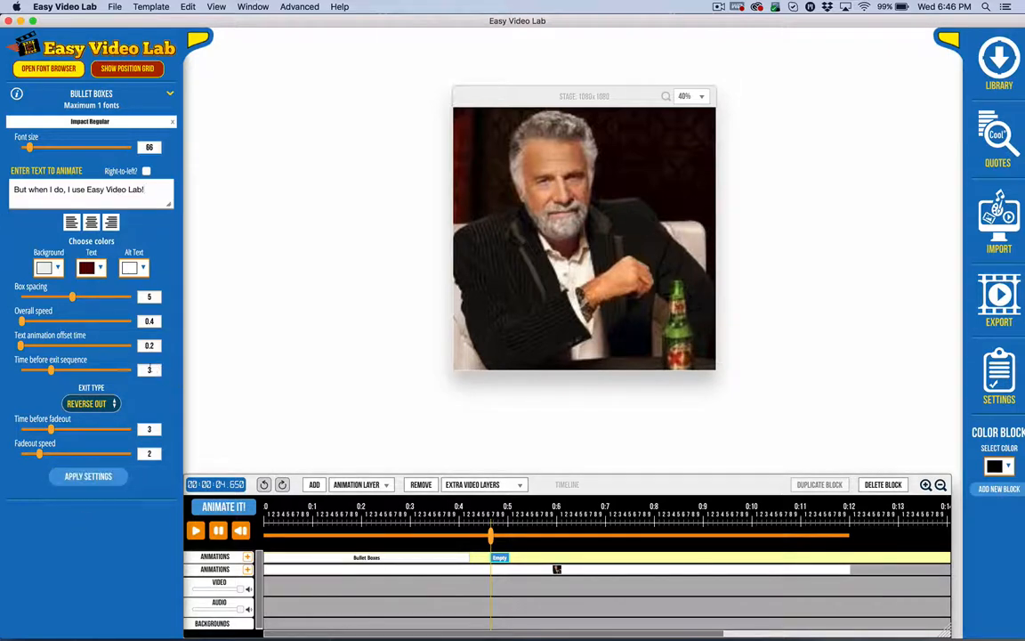
pyautogui.click(88, 477)
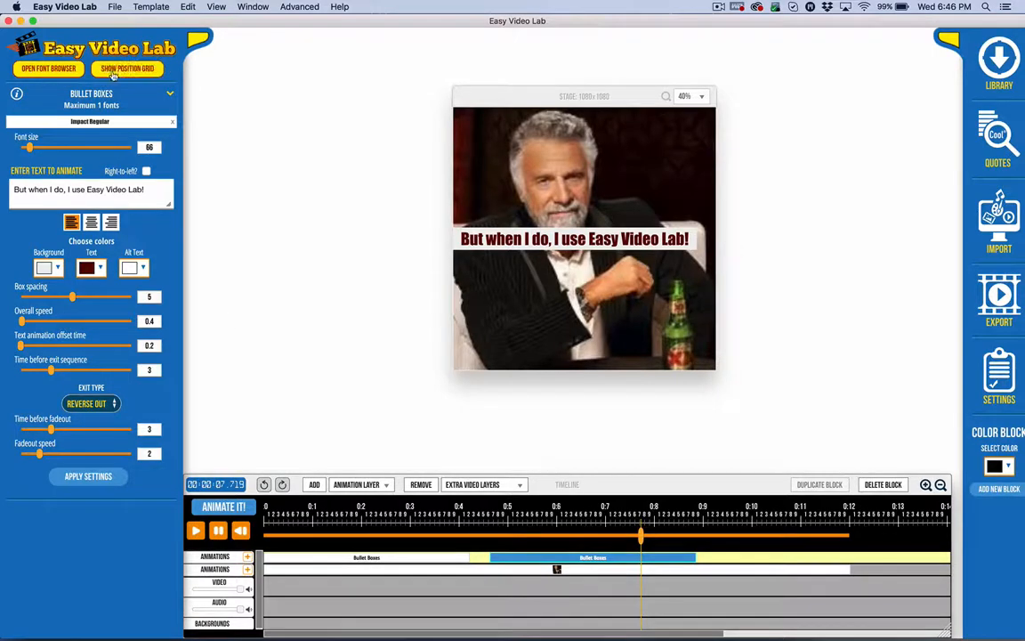
# Place the second caption in a nearly full-width area across the lower part of the stage using the position grid, apply it and hide the grid
pyautogui.click(102, 67)
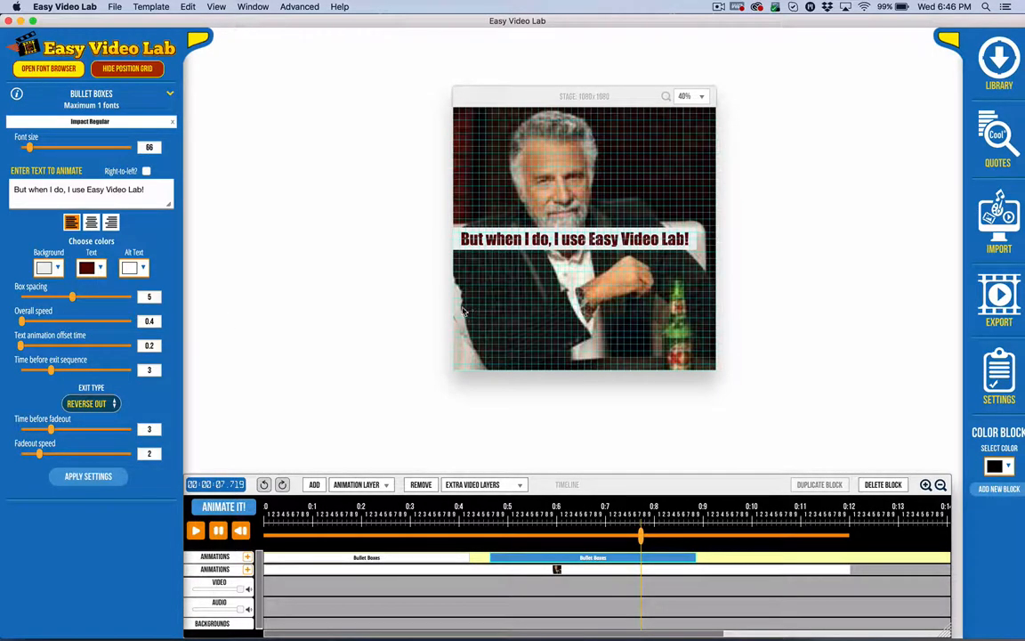
pyautogui.moveTo(455, 297)
pyautogui.mouseDown()
pyautogui.moveTo(581, 388)
pyautogui.moveTo(696, 391)
pyautogui.moveTo(709, 358)
pyautogui.mouseUp()
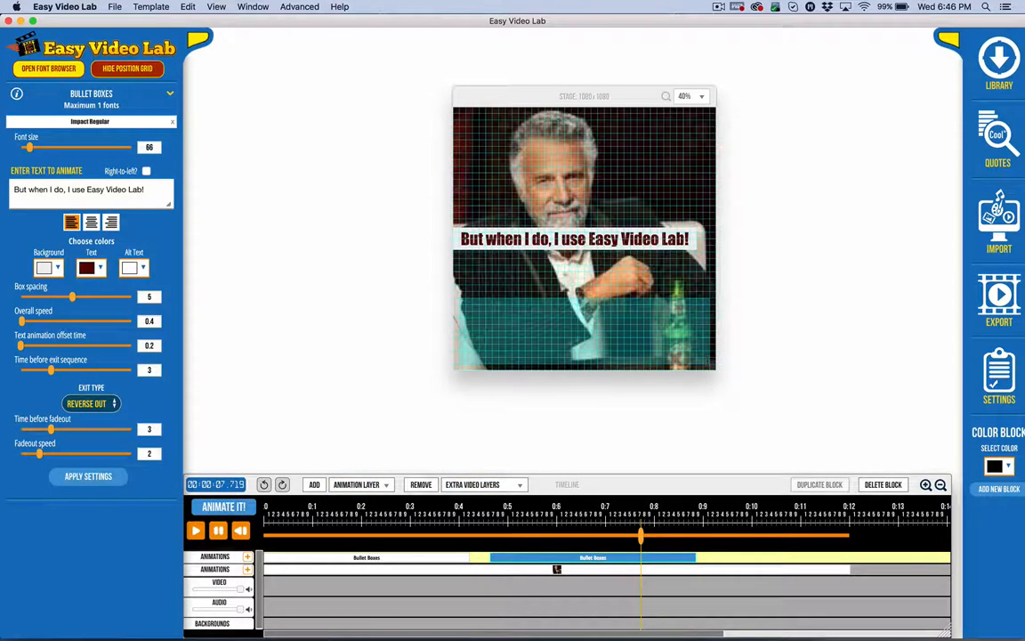
pyautogui.click(88, 477)
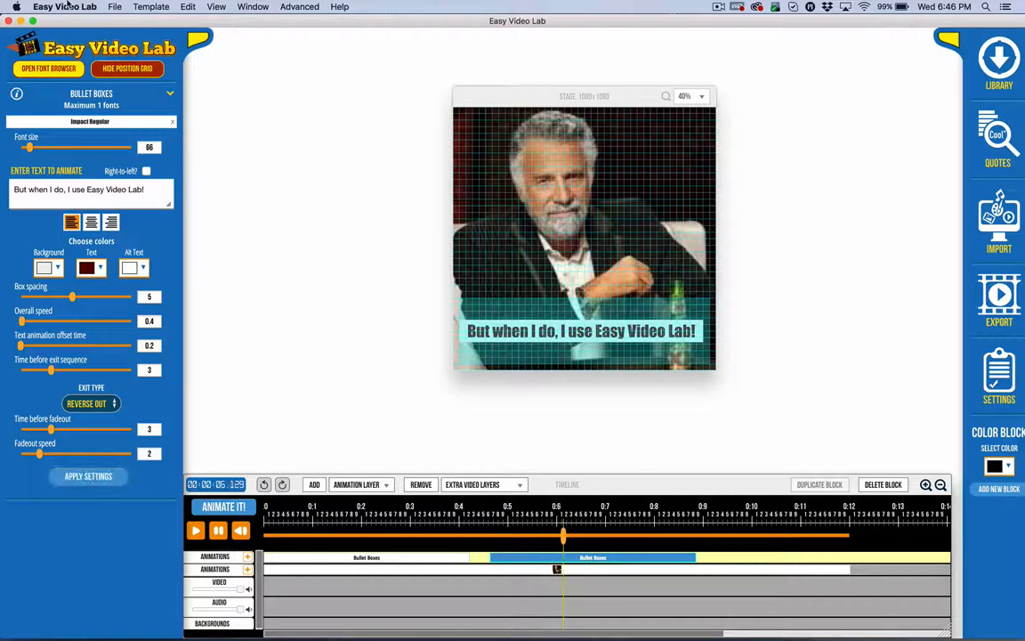
pyautogui.click(127, 69)
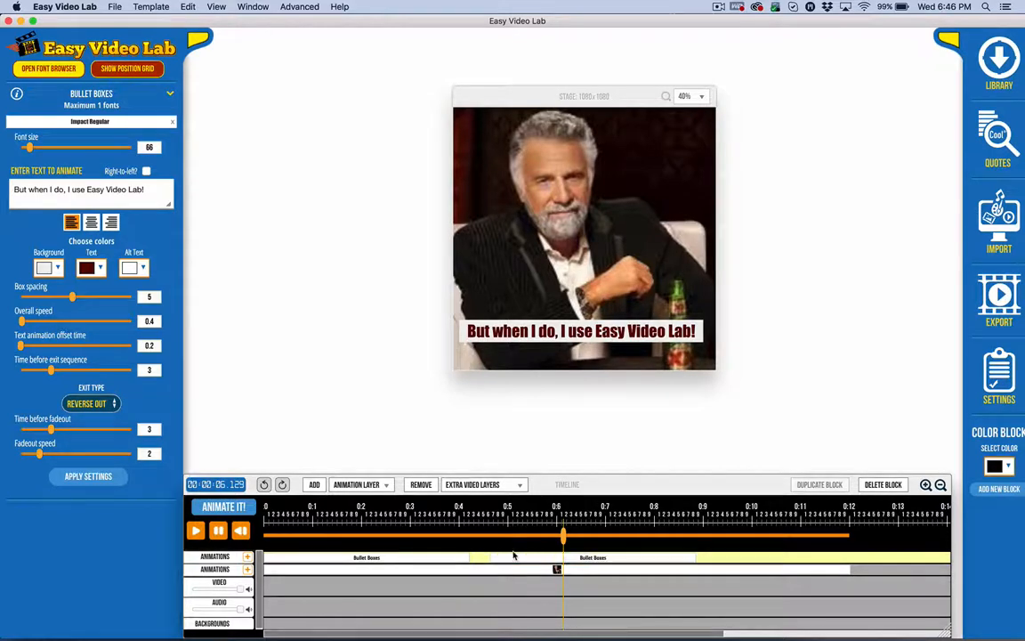
# Shift the second Bullet Boxes block to start at about 5.5 seconds, and apply a time before exit sequence of 4 to the first block
pyautogui.moveTo(522, 552); pyautogui.dragTo(563, 556)
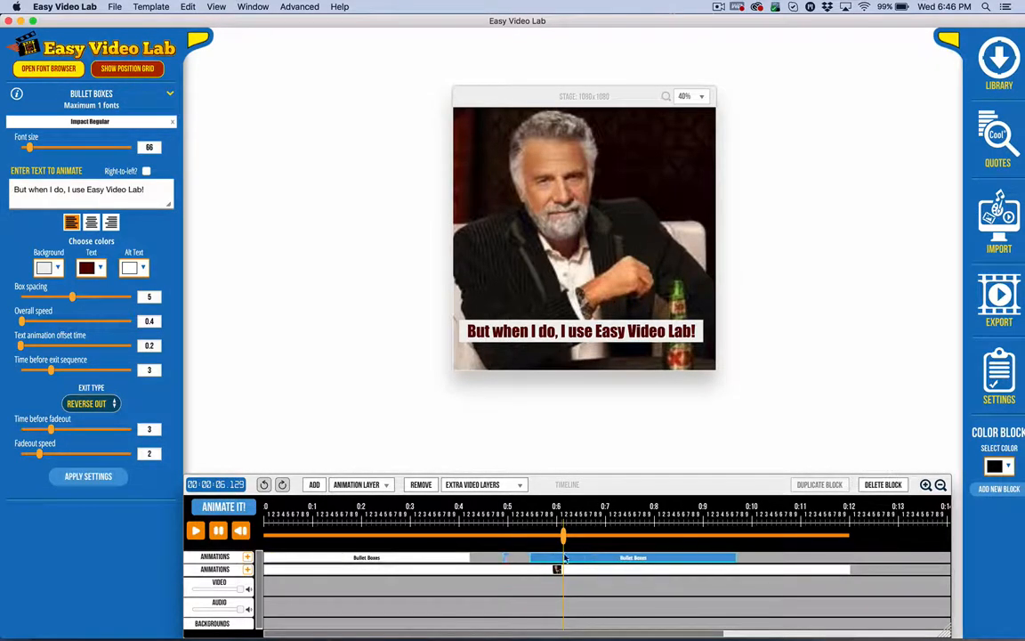
pyautogui.click(443, 556)
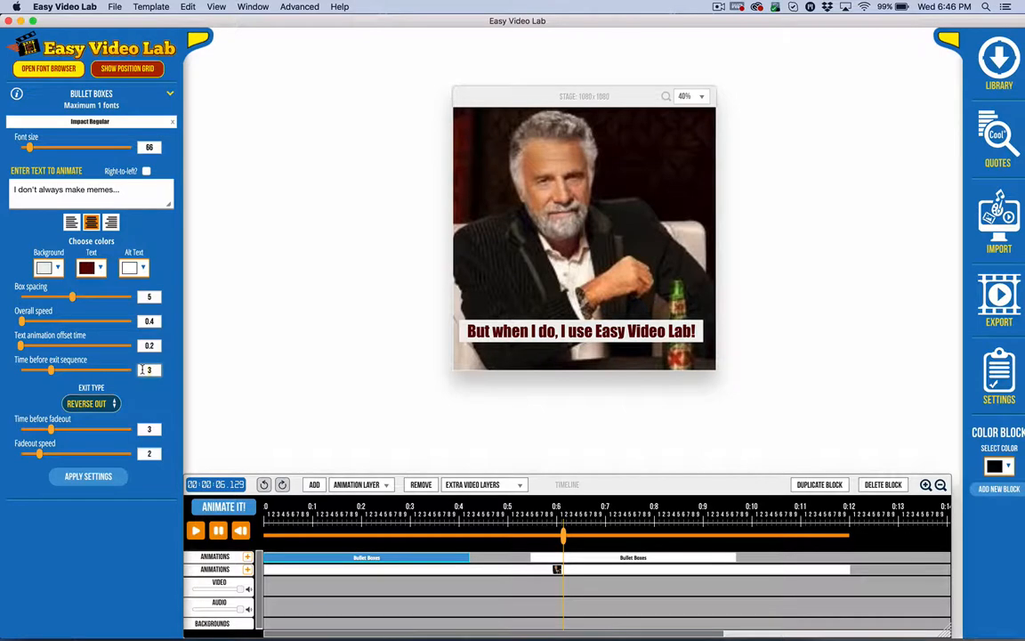
pyautogui.click(89, 476)
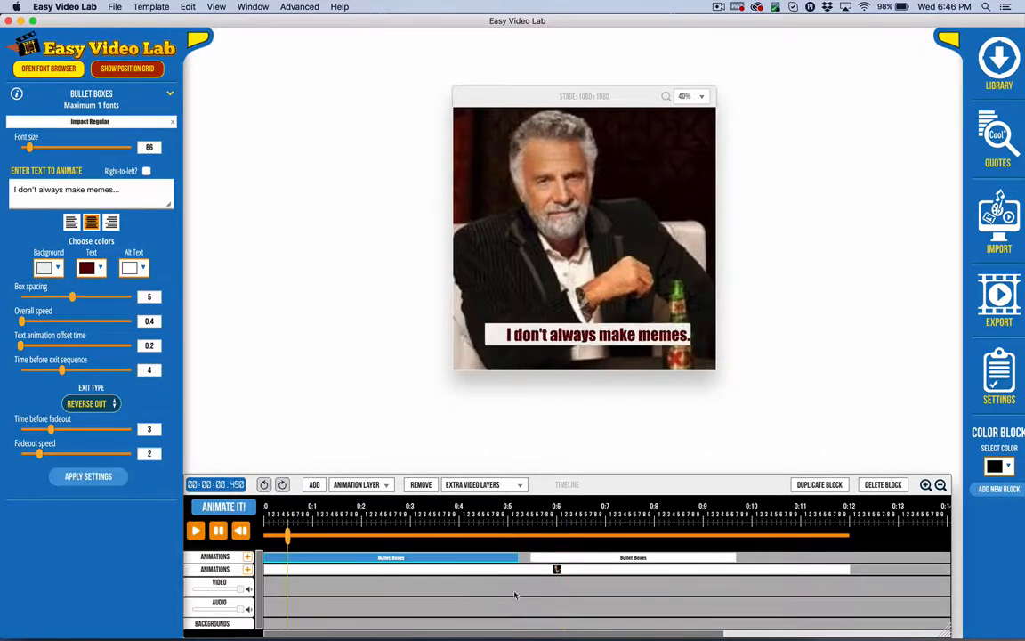
# Move the second Bullet Boxes block to start at about 5.8 seconds and apply a time before exit sequence of 4 to it
pyautogui.click(593, 561)
pyautogui.moveTo(593, 560)
pyautogui.mouseDown()
pyautogui.moveTo(609, 559)
pyautogui.moveTo(595, 559)
pyautogui.mouseUp()
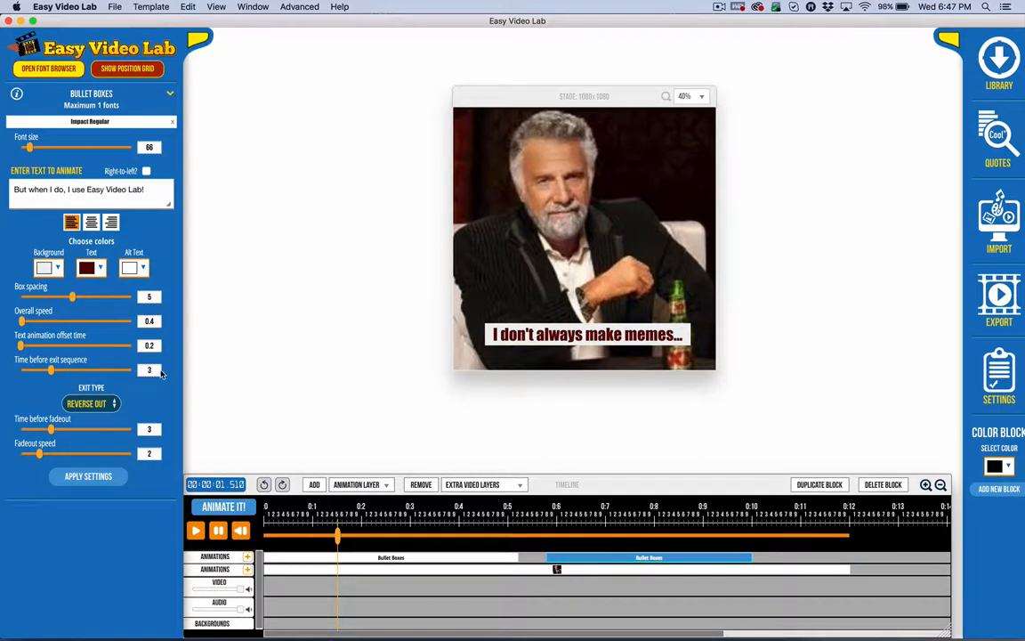
pyautogui.click(110, 472)
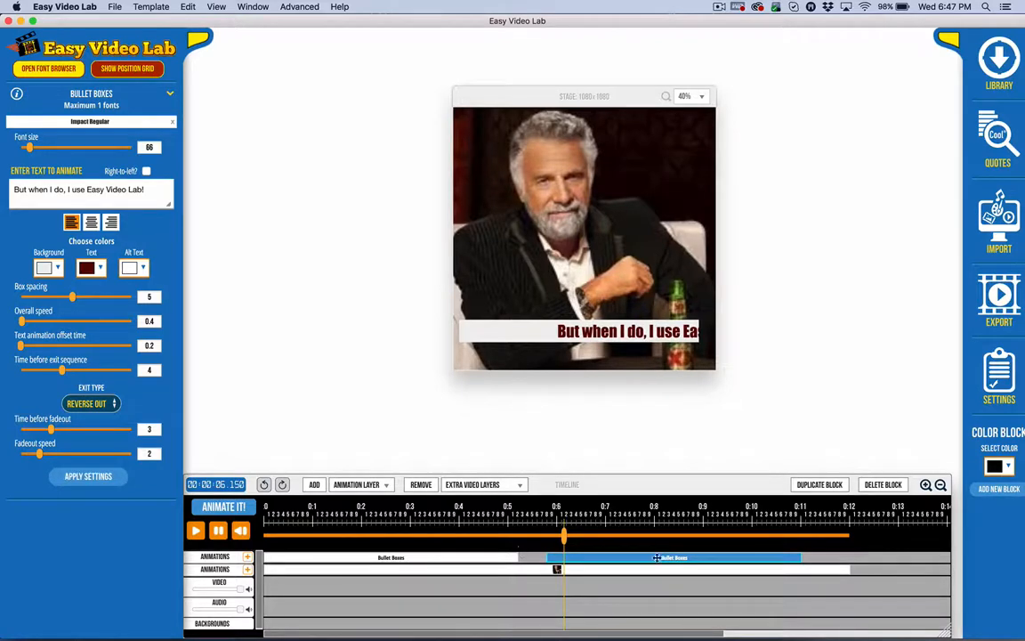
# Reposition the Bullet Boxes blocks so the second starts at about 6.2 seconds and the first at about 0.5 seconds
pyautogui.moveTo(656, 557); pyautogui.dragTo(670, 557)
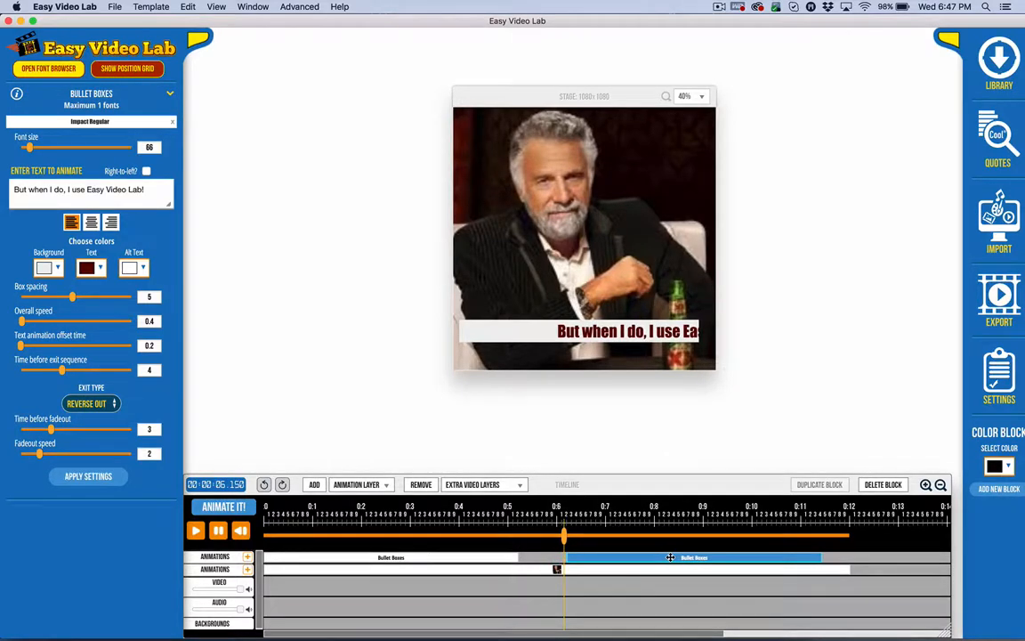
pyautogui.click(450, 557)
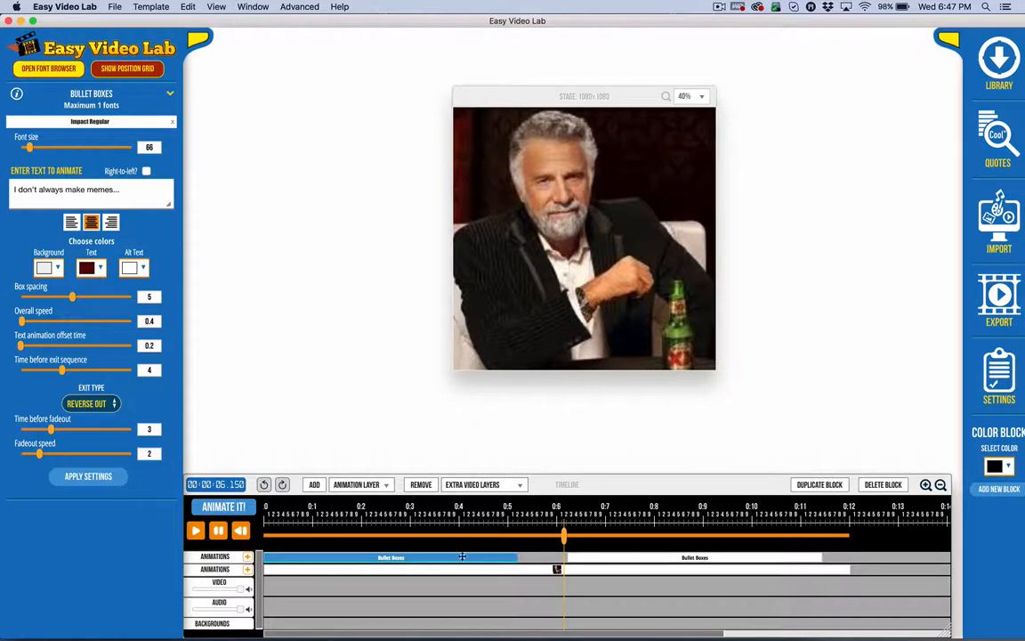
pyautogui.moveTo(461, 557); pyautogui.dragTo(455, 561)
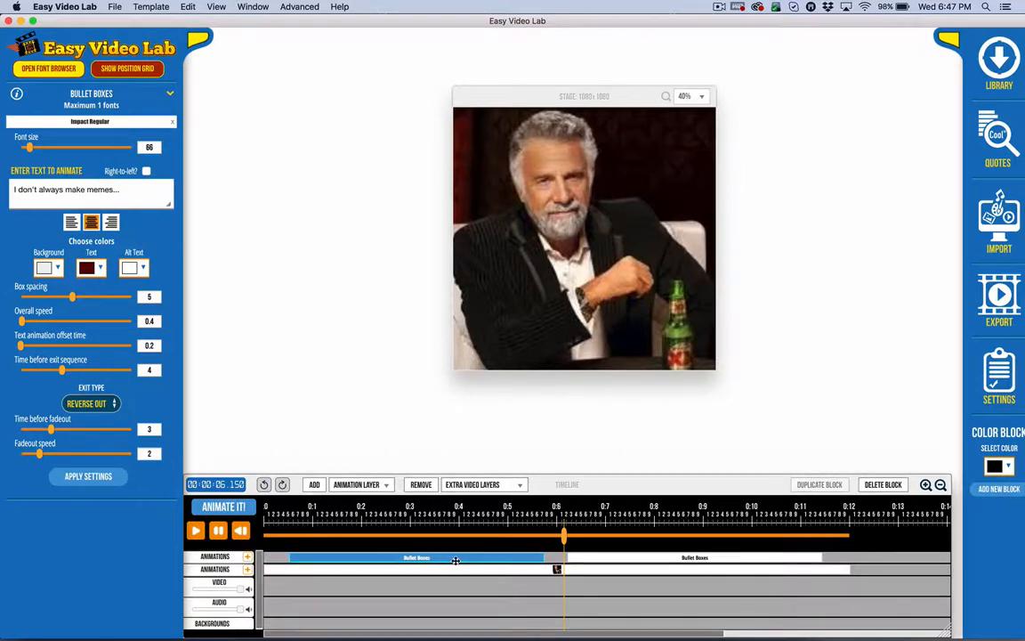
# Play the meme video through to its end, then view the export settings and close them without exporting
pyautogui.click(195, 530)
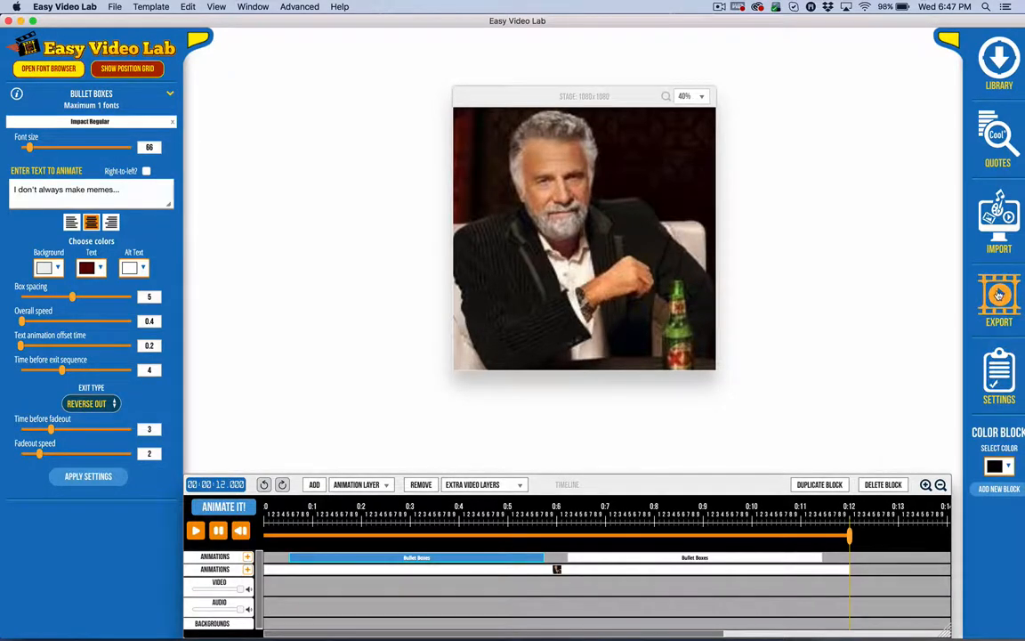
pyautogui.click(999, 295)
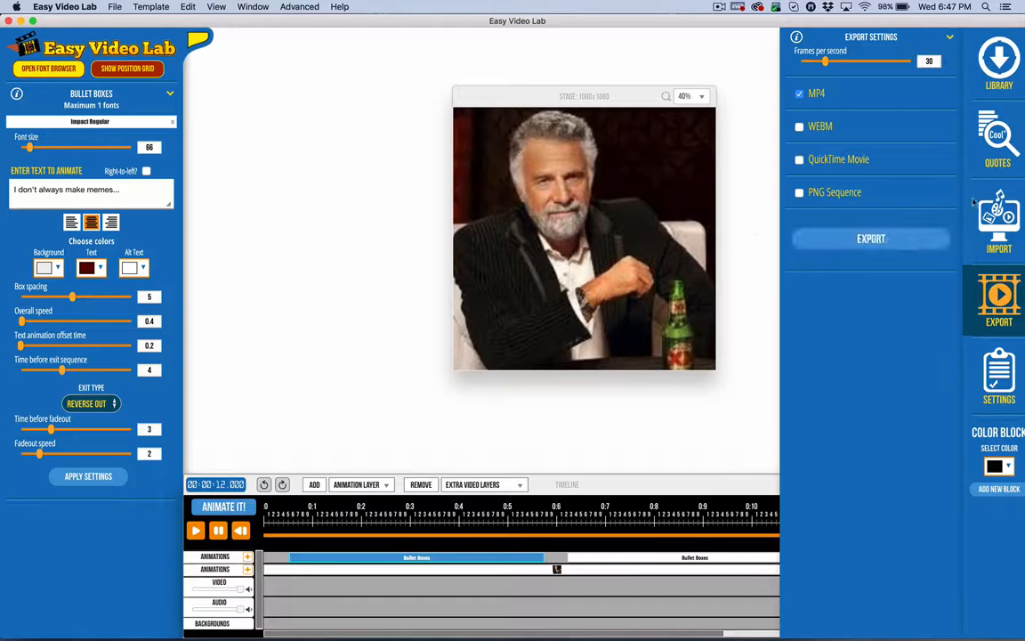
pyautogui.click(997, 293)
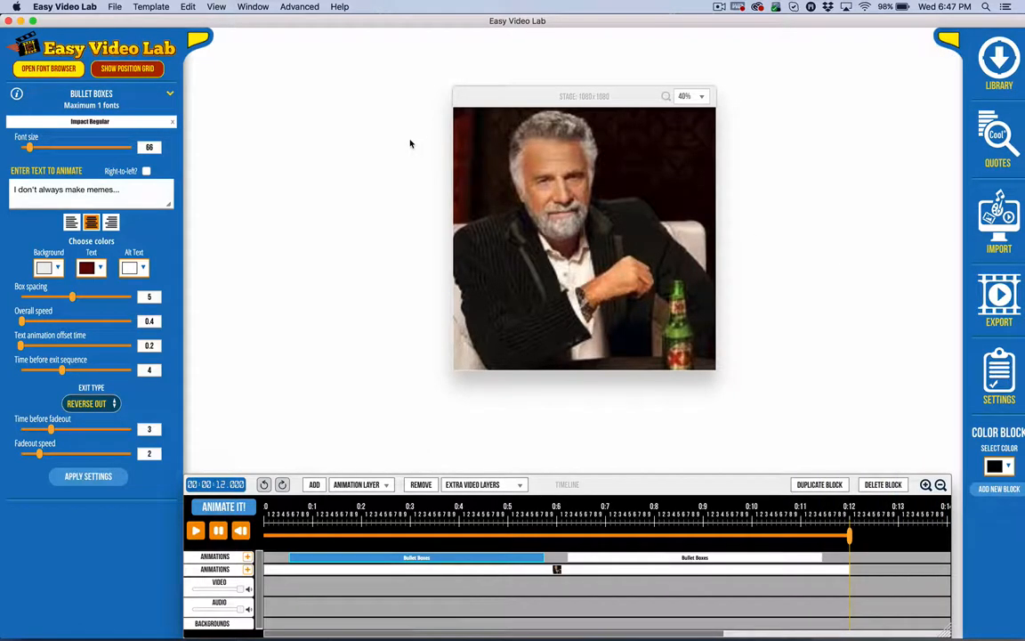